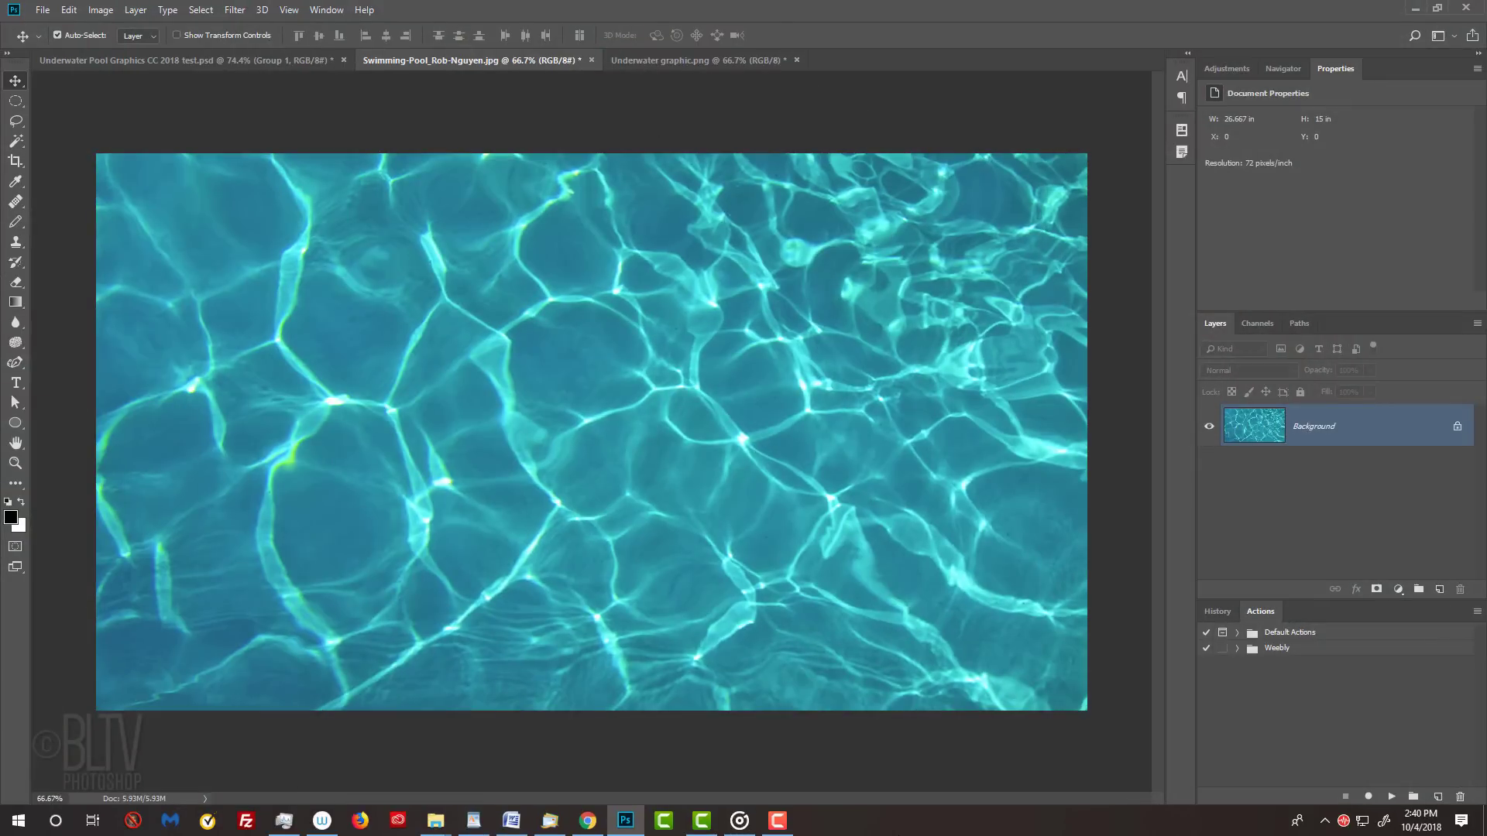
Step: Check the pool photo is 1920 × 1080 px at 72 ppi, then switch to Underwater graphic.png
{"action": "key", "text": "ctrl+alt+i"}
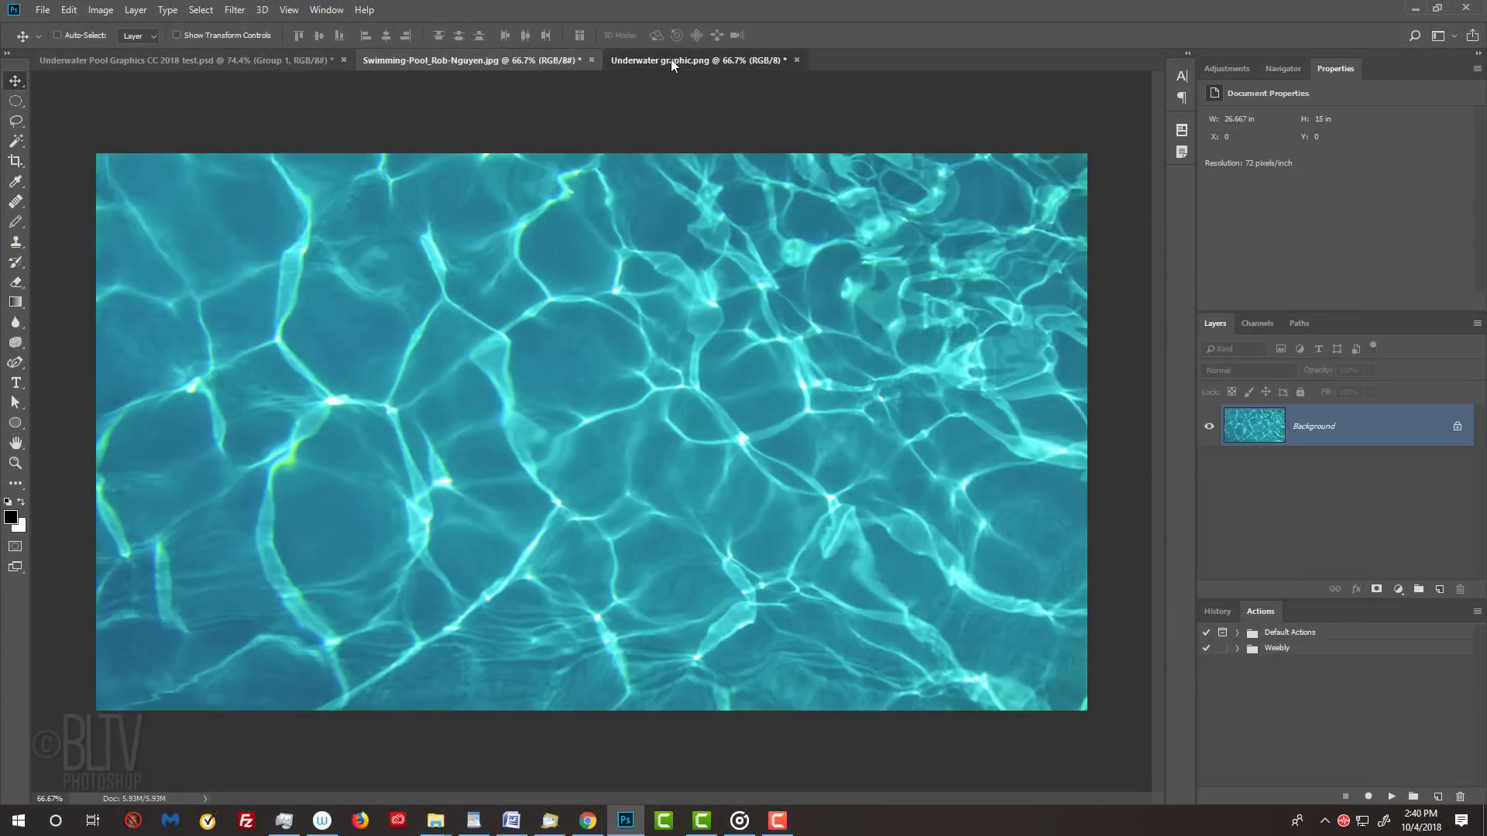
{"action": "left_click", "coordinate": [670, 58]}
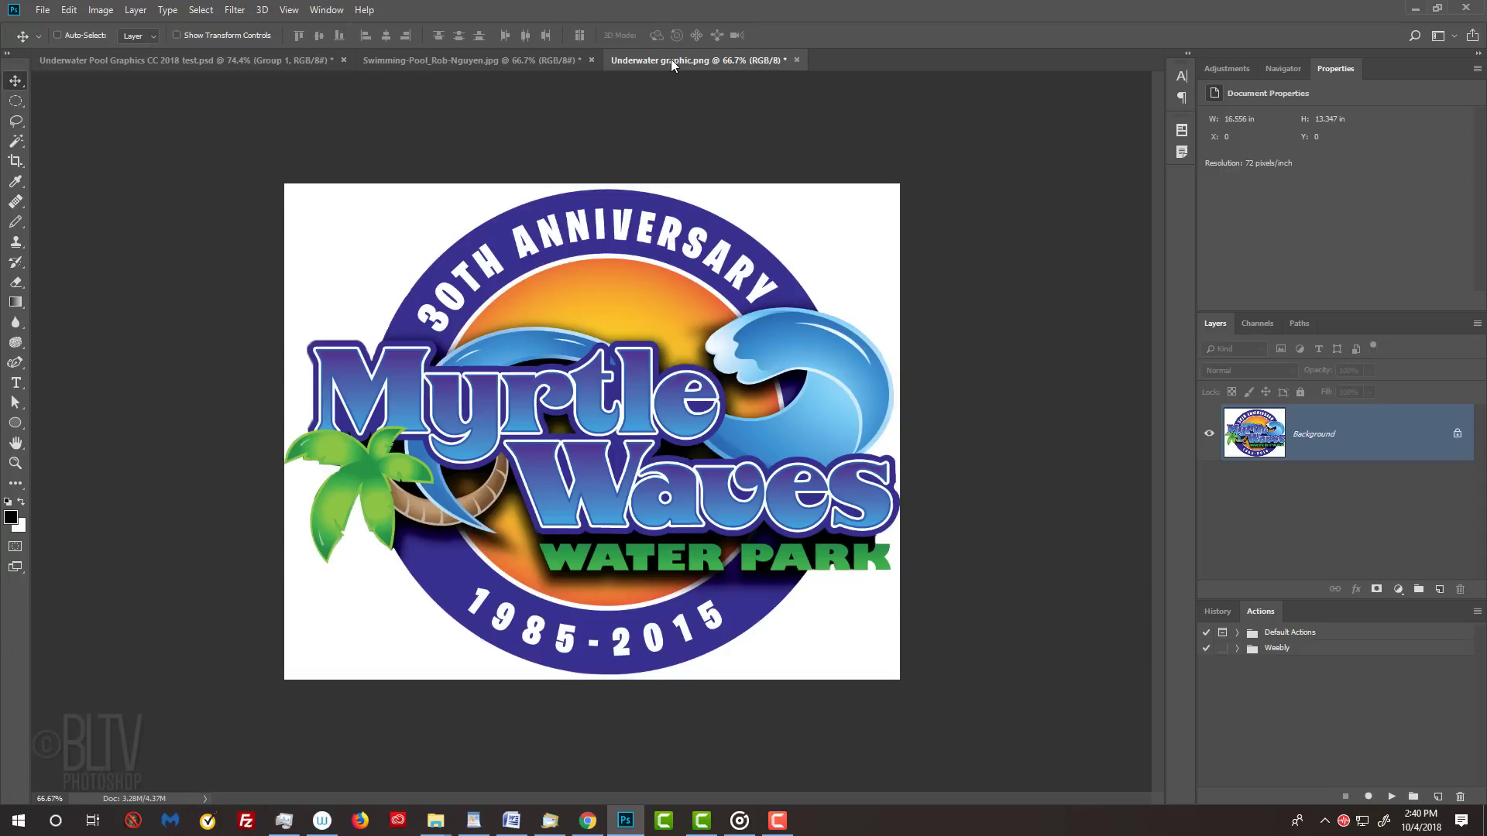
{"action": "key", "text": "ctrl+alt+i"}
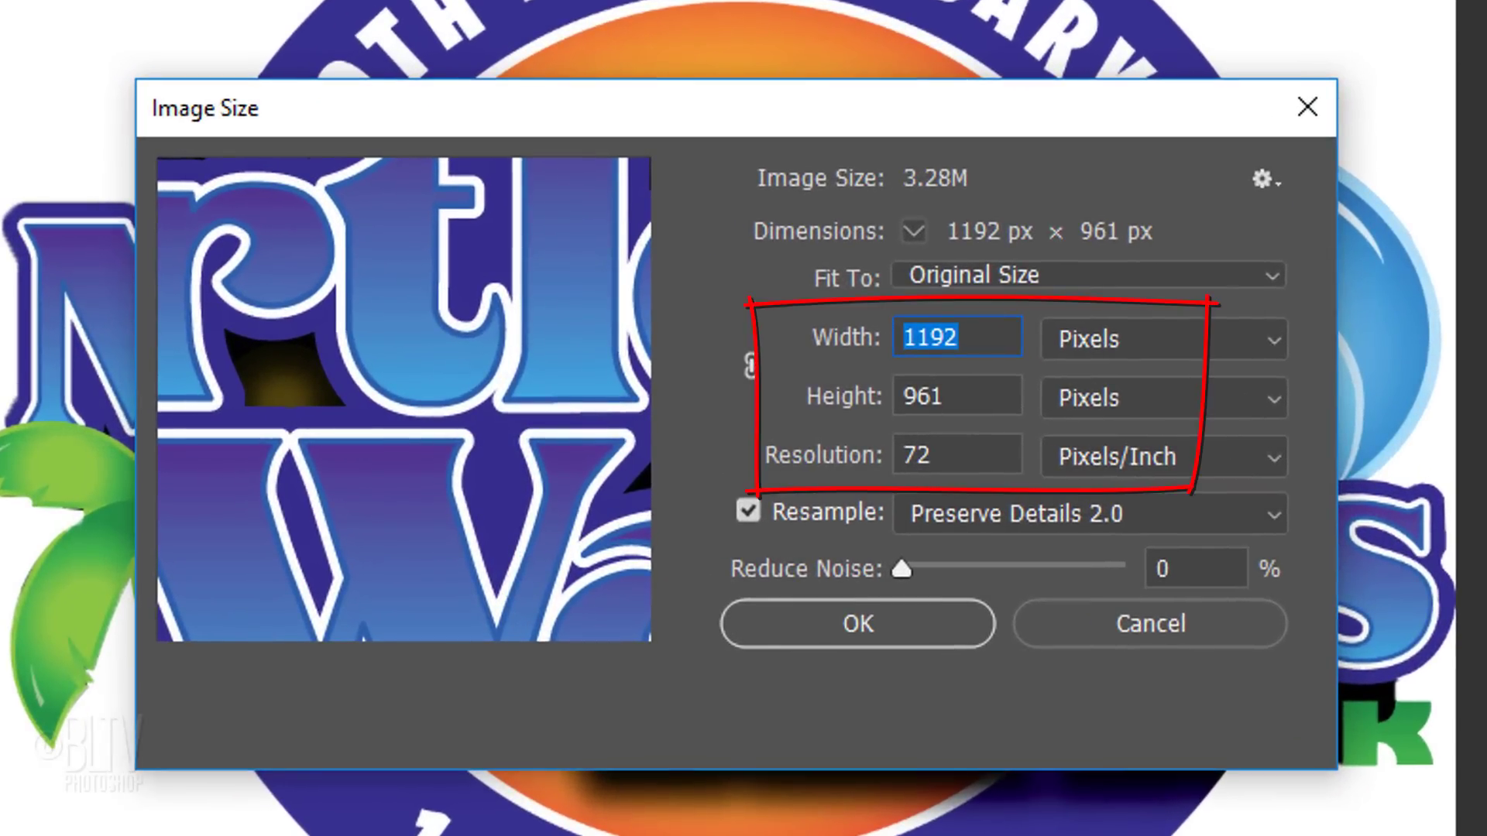
{"action": "key", "text": "Escape"}
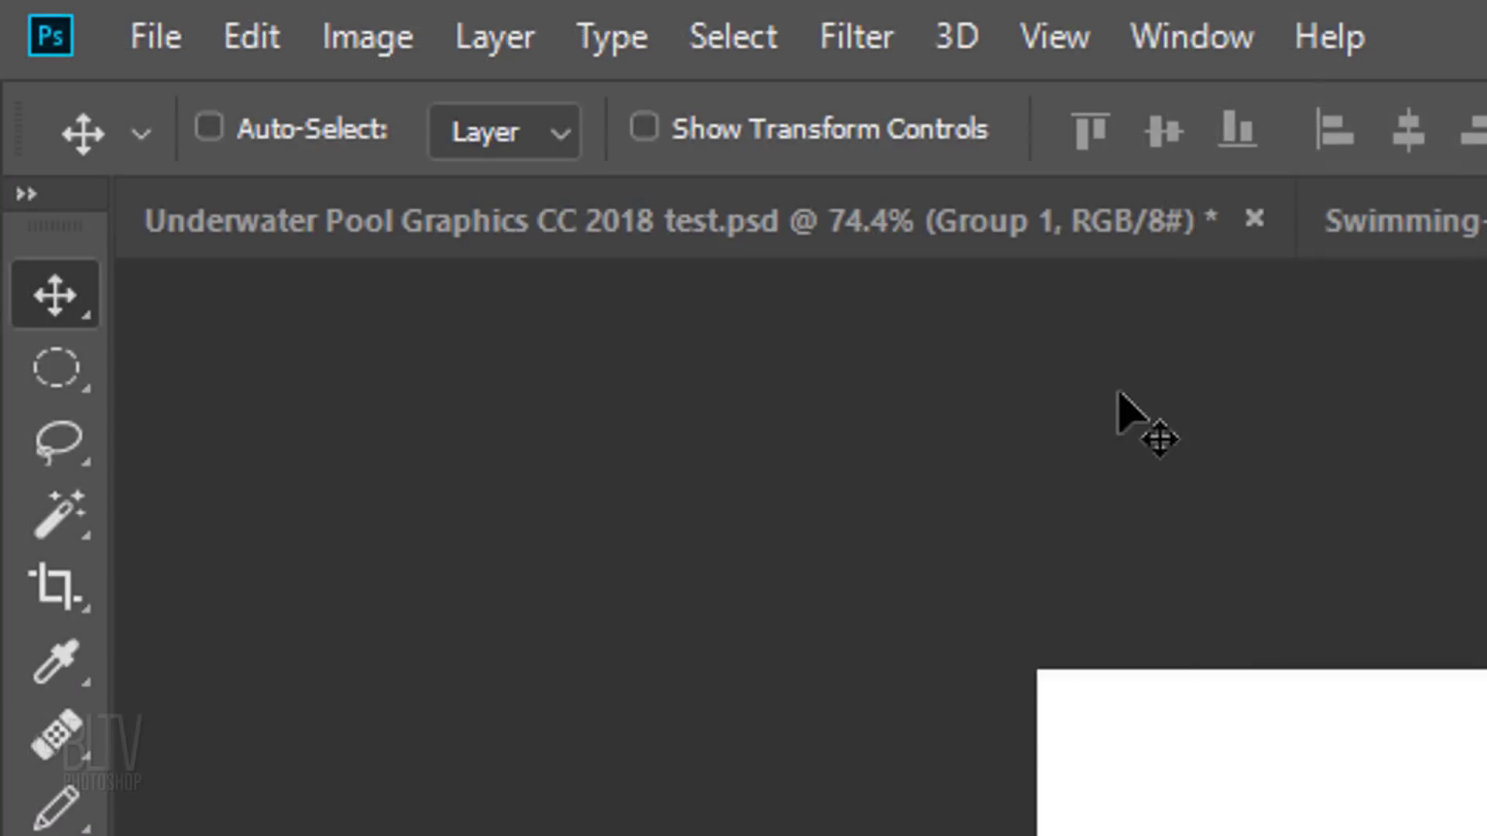
Step: Choose the Magic Wand Tool to select the logo's white background by colour
{"action": "left_click_drag", "start_coordinate": [17, 141], "coordinate": [72, 151]}
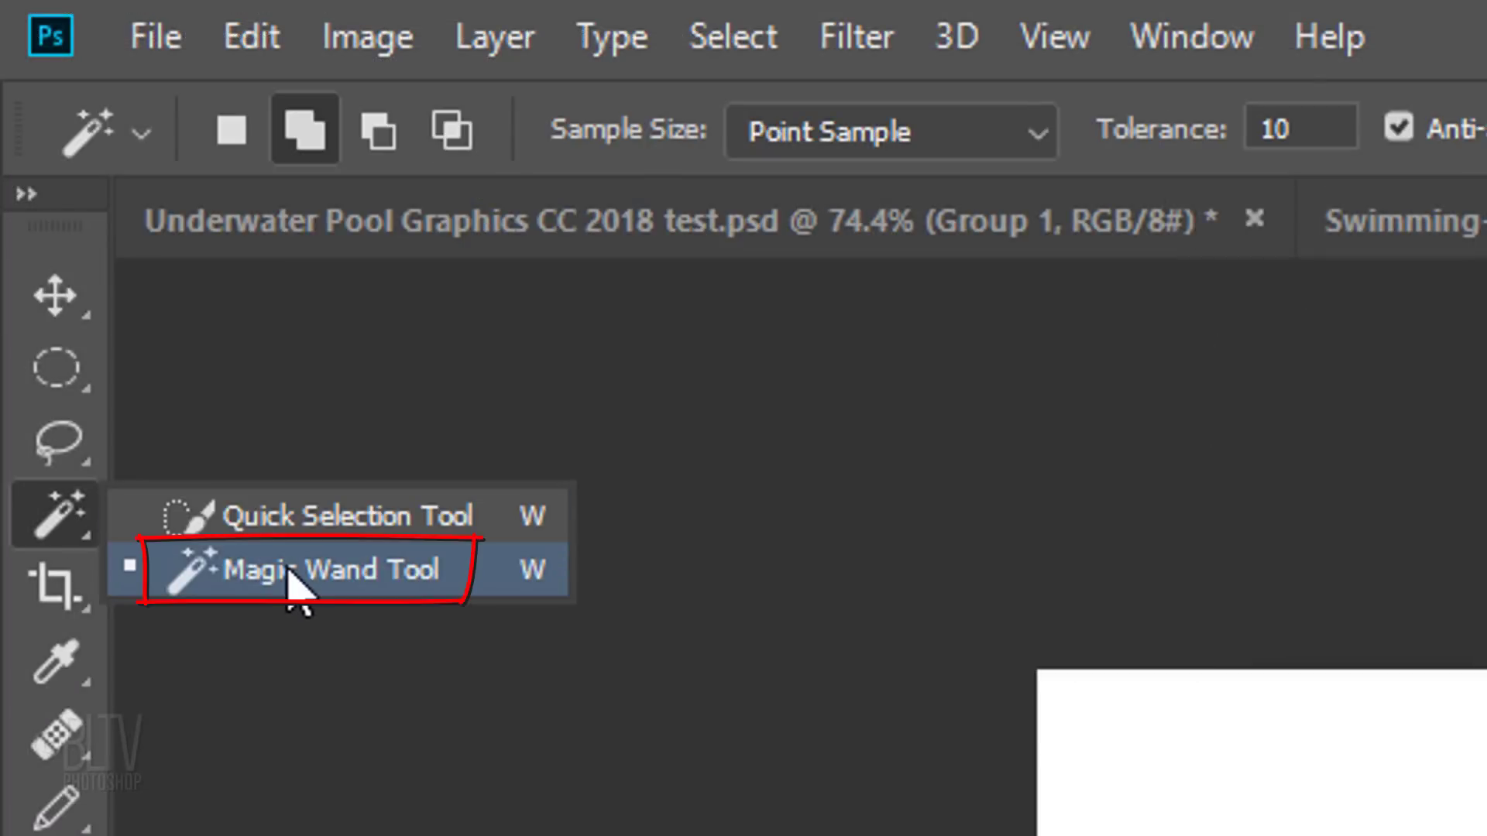
{"action": "left_click", "coordinate": [290, 577]}
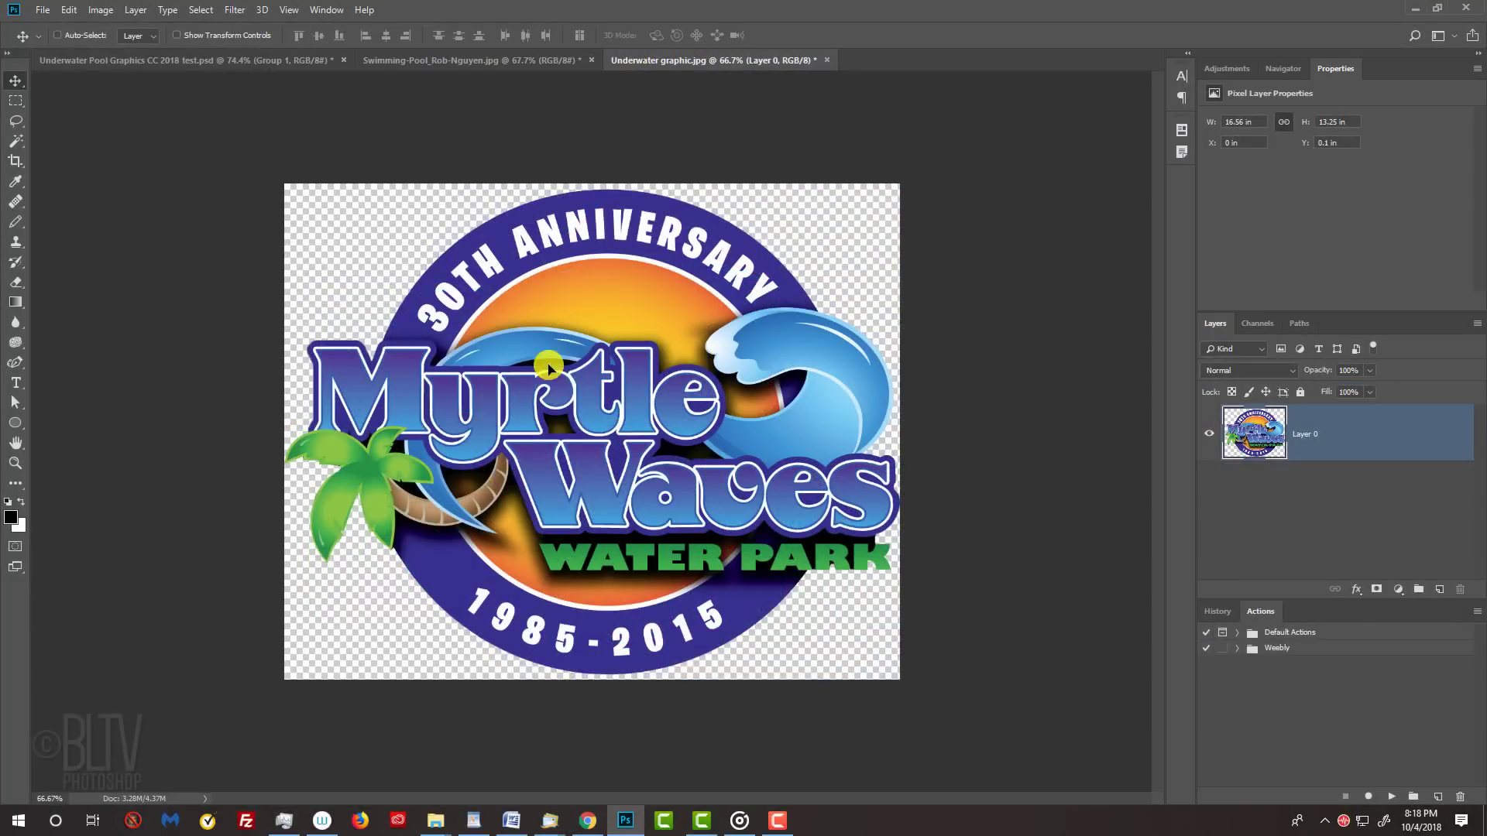
Step: Place the logo onto the pool photo as a new layer at full size
{"action": "left_click_drag", "start_coordinate": [678, 324], "coordinate": [478, 64]}
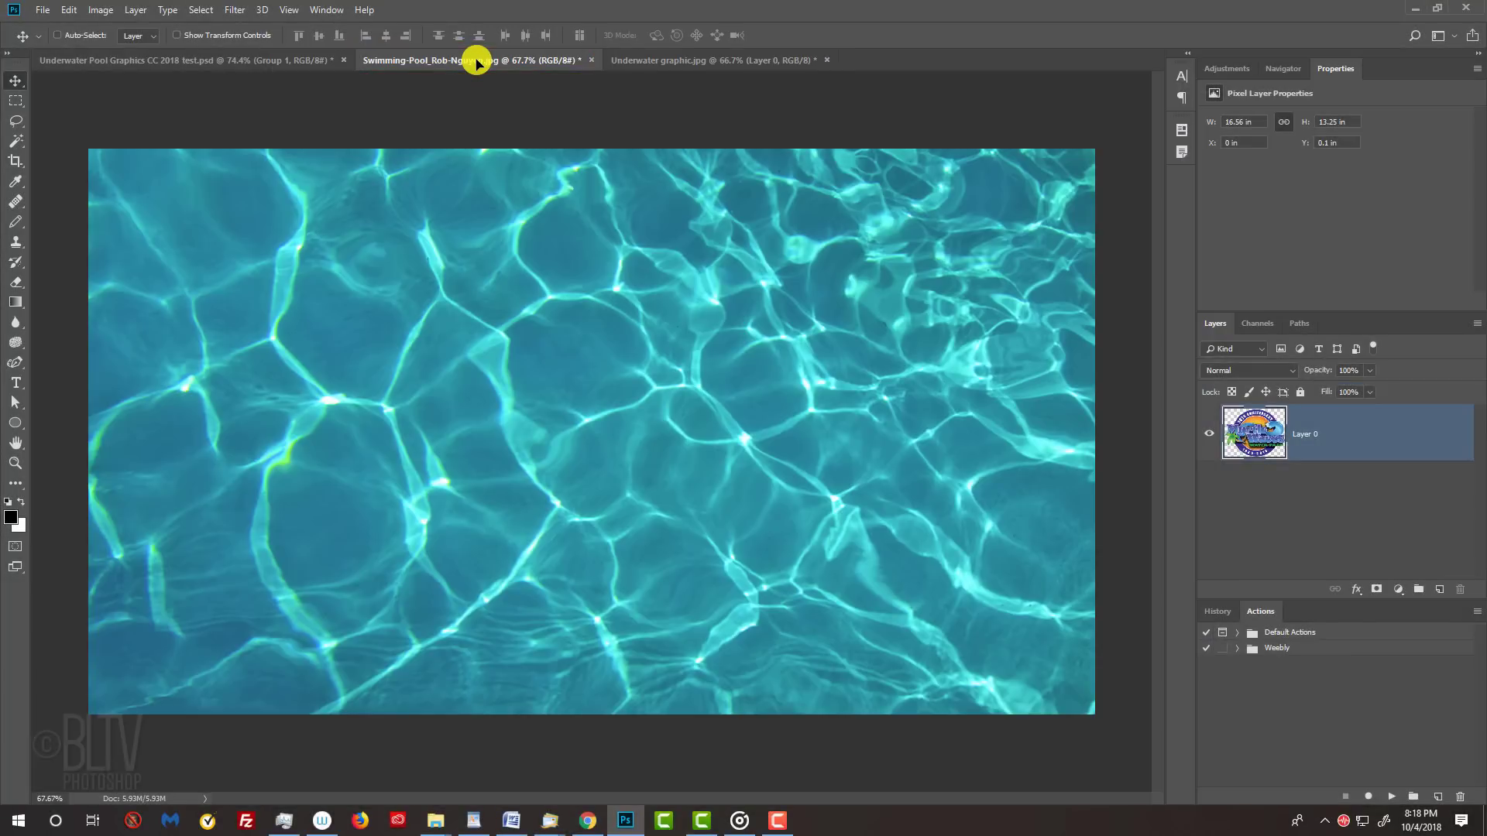
{"action": "left_click_drag", "start_coordinate": [476, 62], "coordinate": [597, 416]}
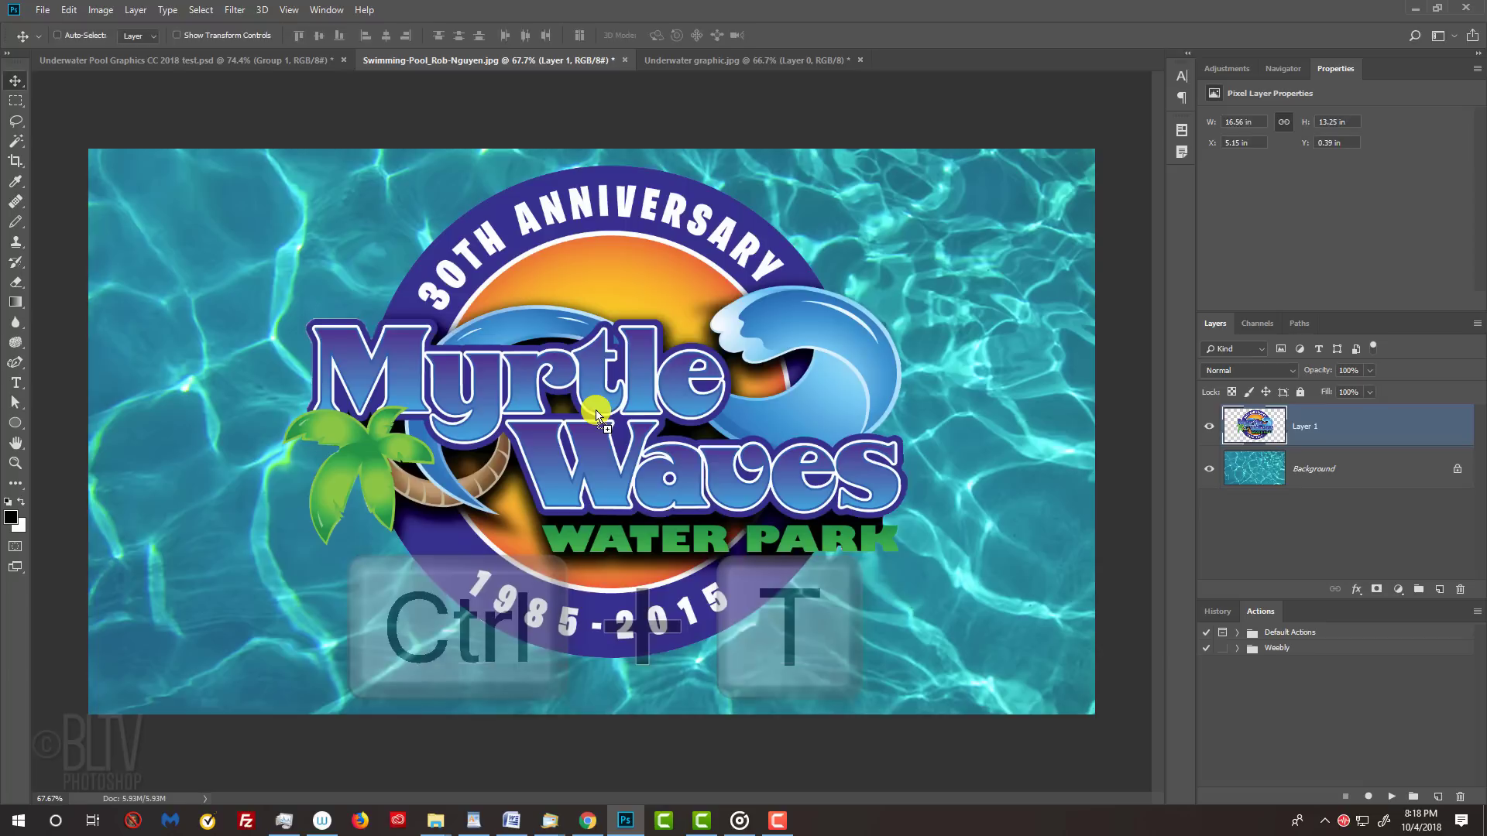
{"action": "key", "text": "ctrl+t"}
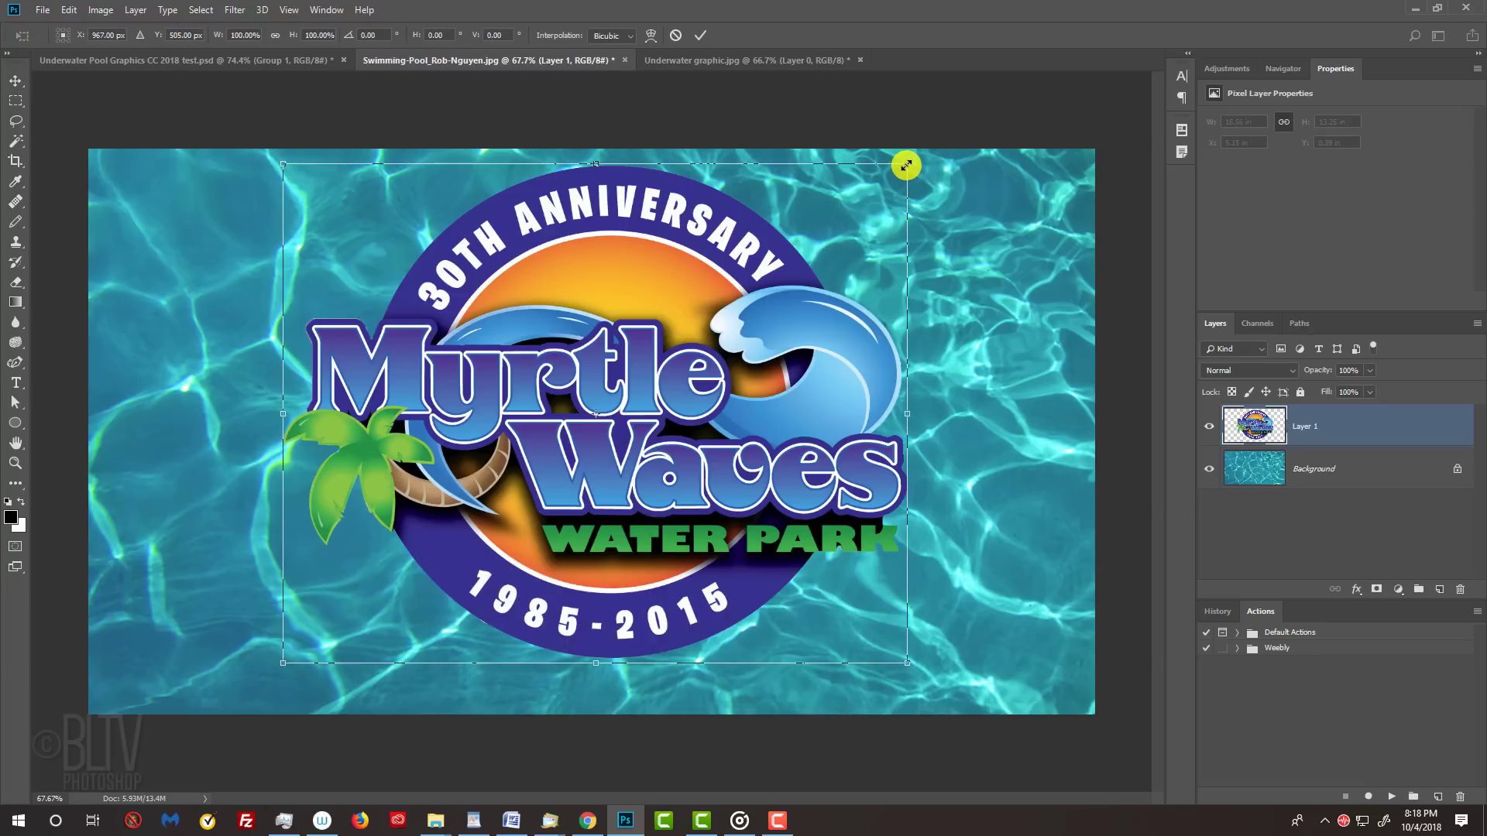
{"action": "left_click_drag", "start_coordinate": [906, 165], "coordinate": [906, 165]}
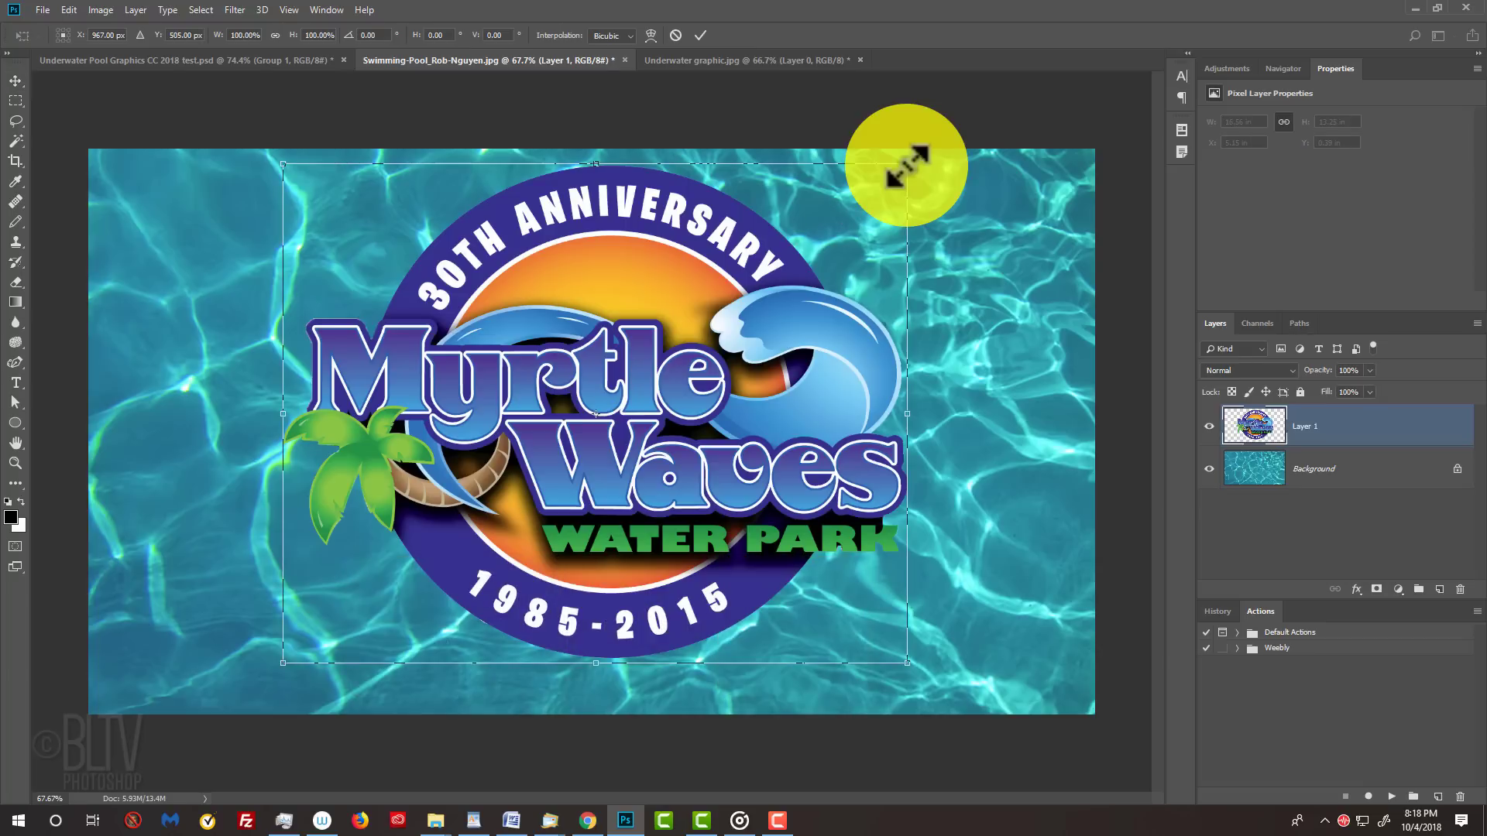
{"action": "key", "text": "alt+shift"}
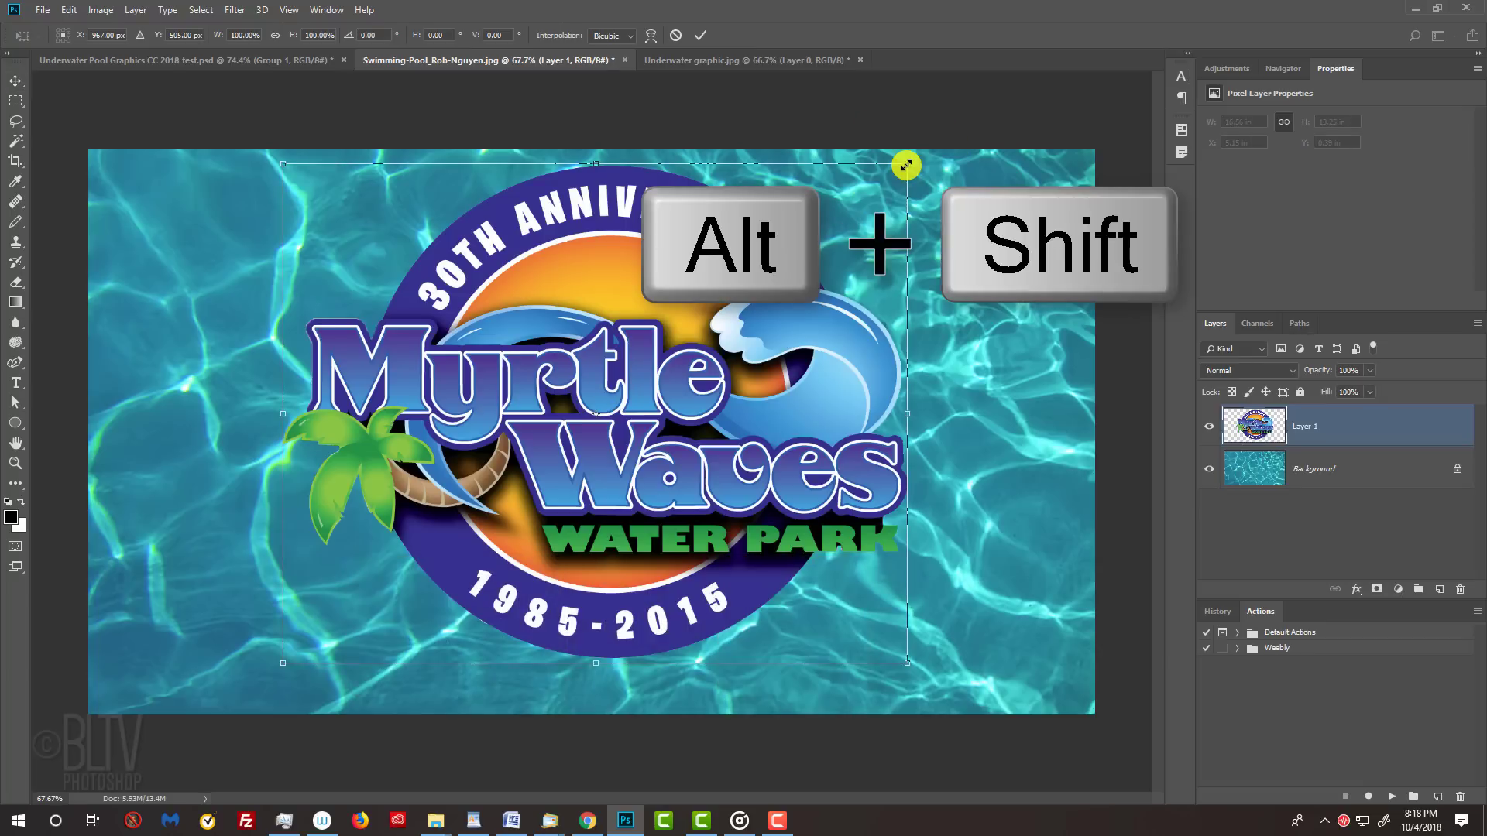
{"action": "left_click_drag", "start_coordinate": [906, 165], "coordinate": [936, 196]}
{"action": "key", "text": "ctrl+z"}
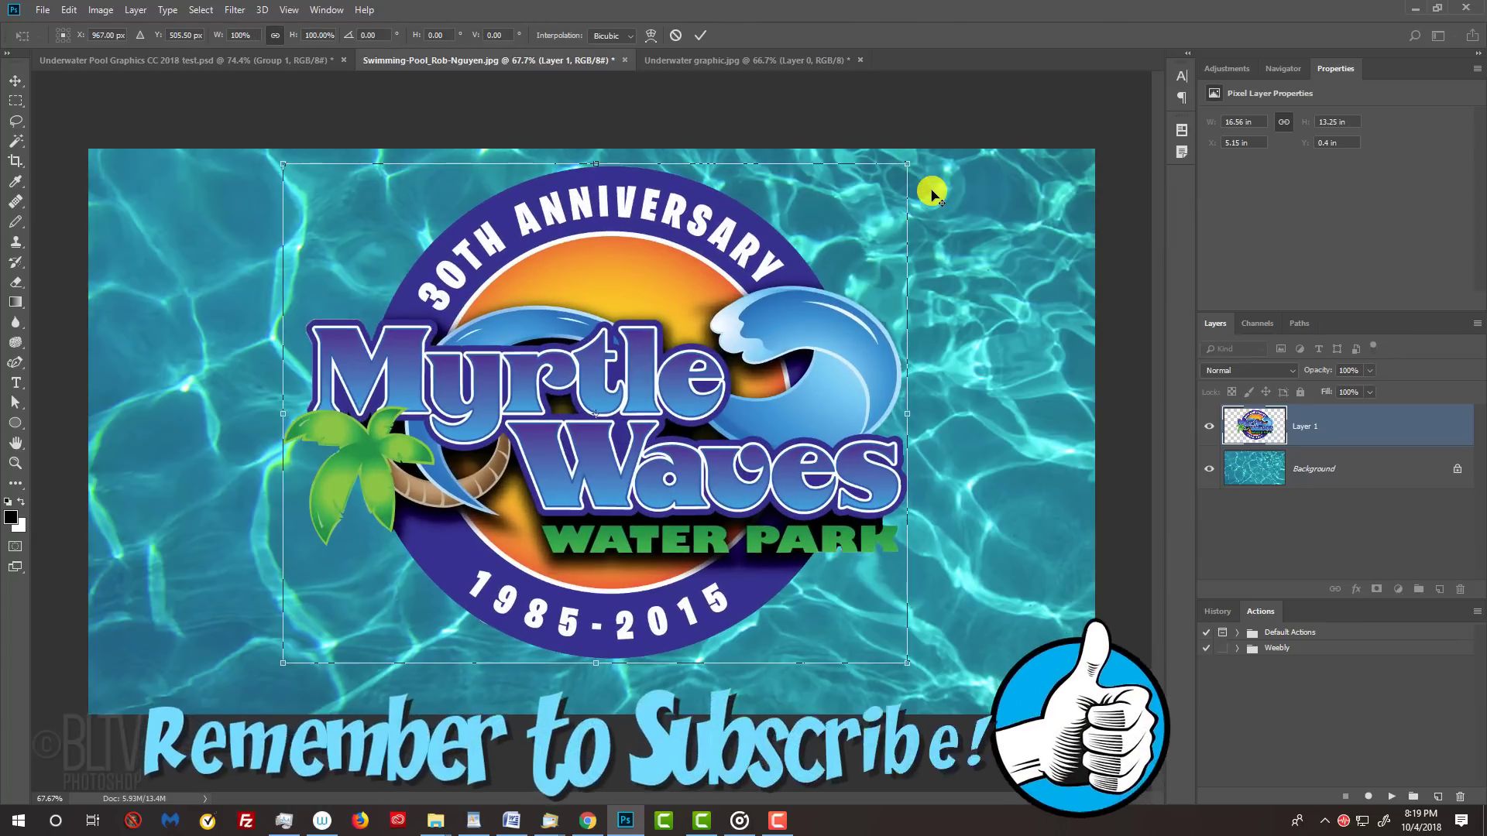
{"action": "key", "text": "Return"}
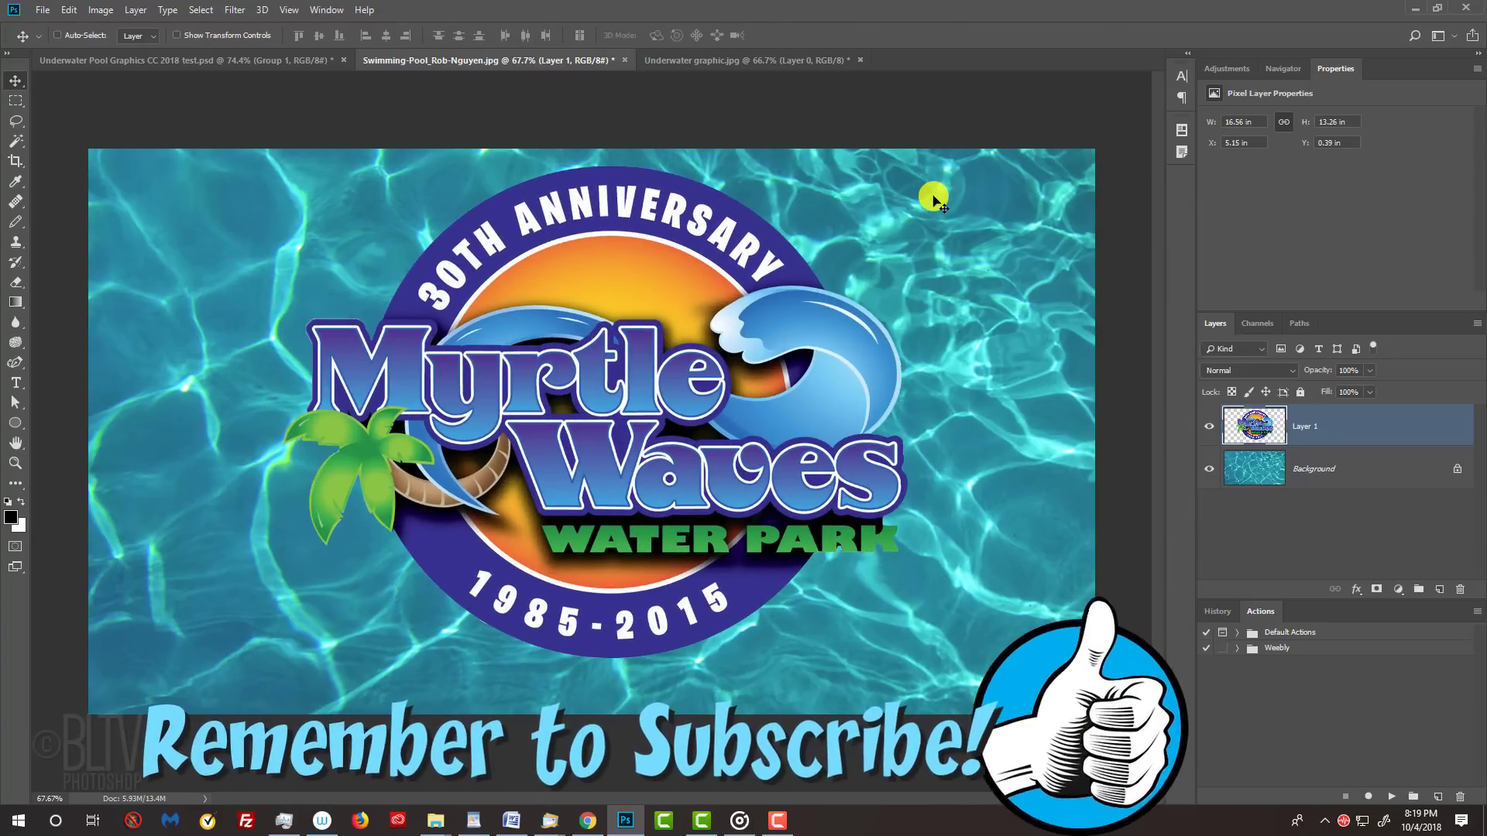
Step: Centre the logo horizontally and vertically on the canvas
{"action": "key", "text": "ctrl+a"}
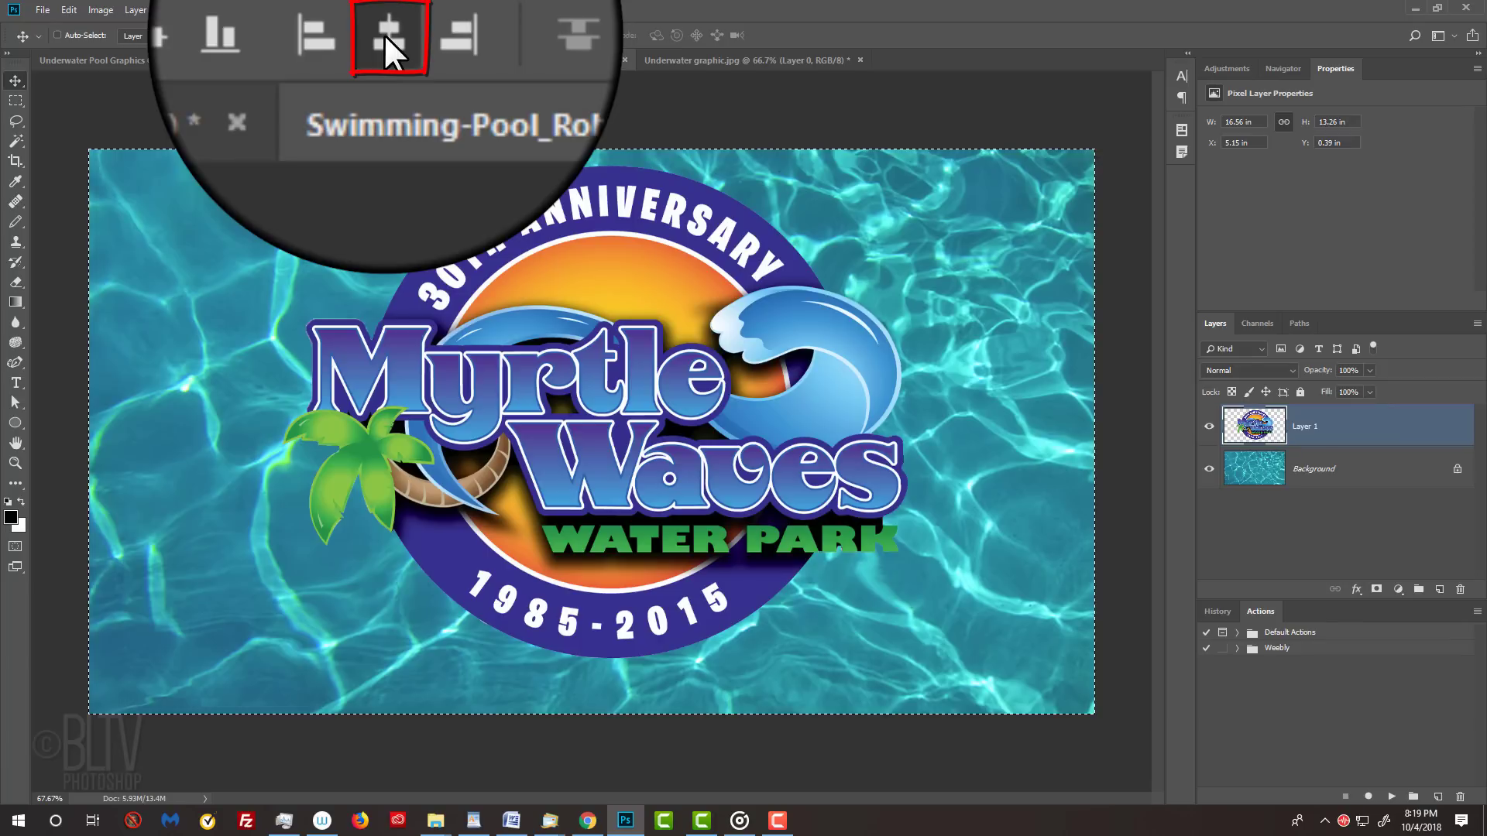
{"action": "left_click", "coordinate": [338, 35]}
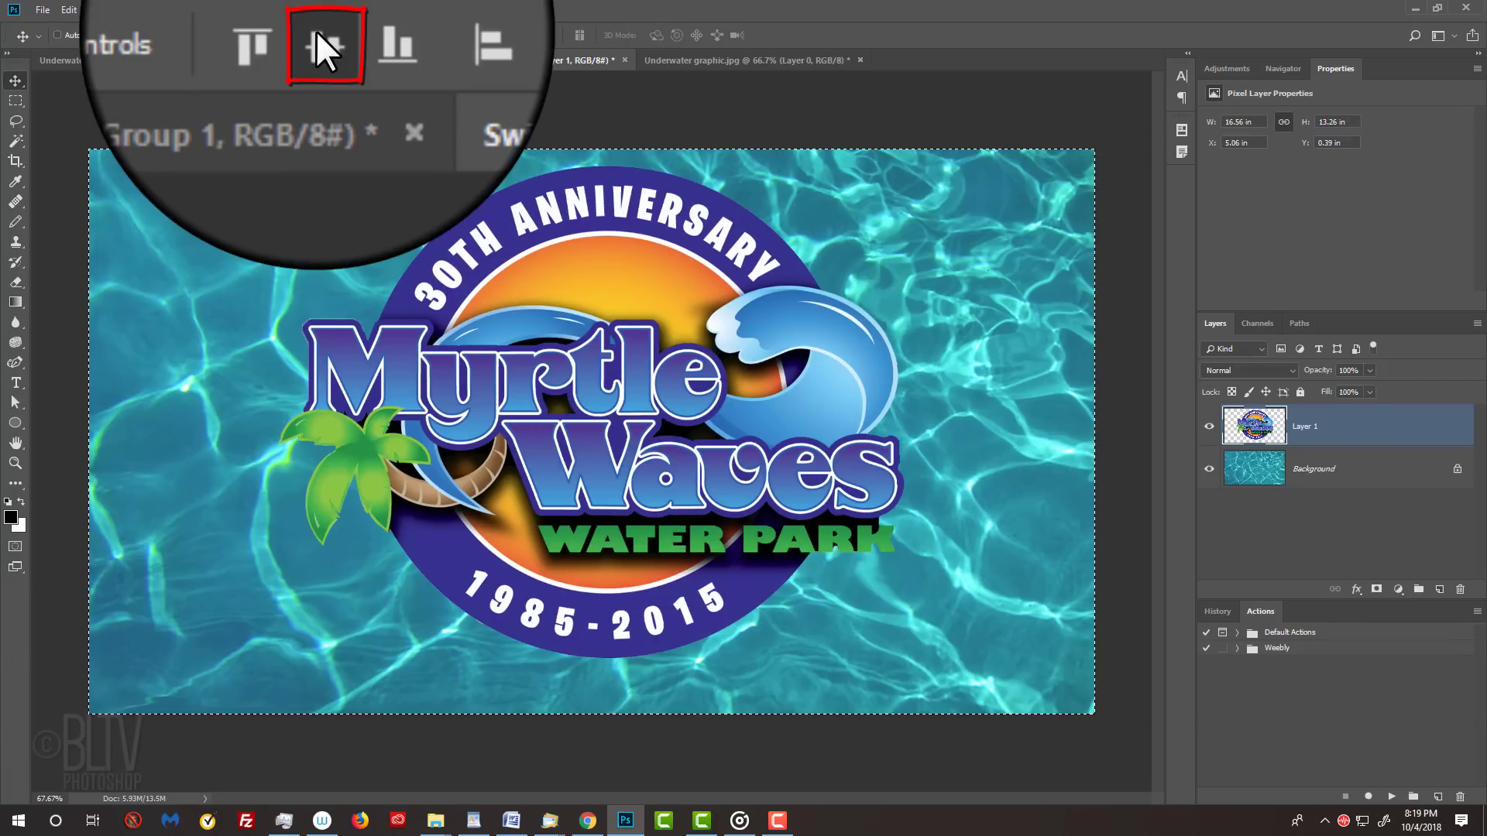
{"action": "left_click", "coordinate": [318, 36]}
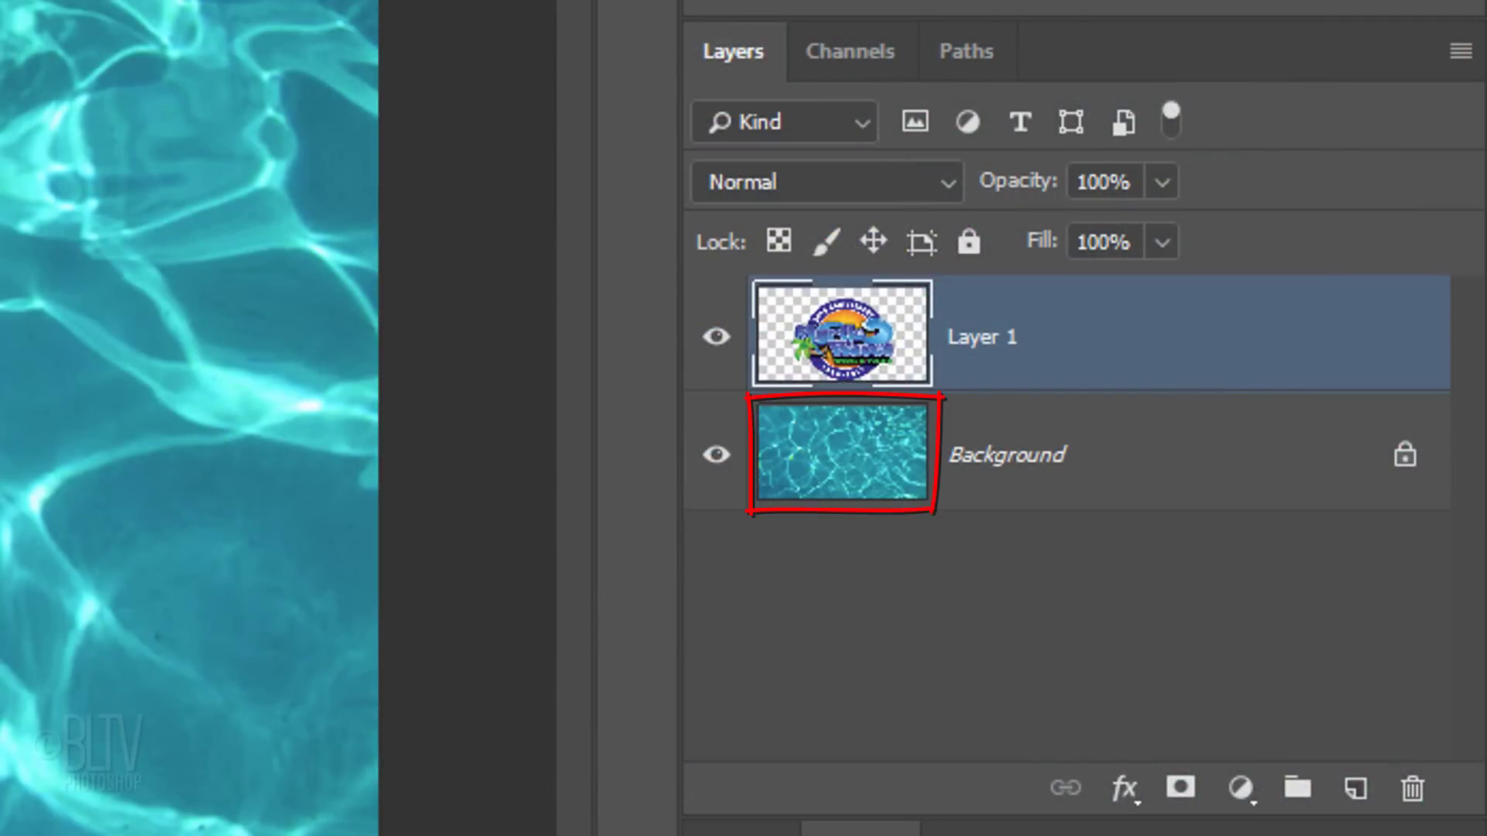
Step: Duplicate the pool Background layer into a new document named Displacement
{"action": "left_click", "coordinate": [848, 465]}
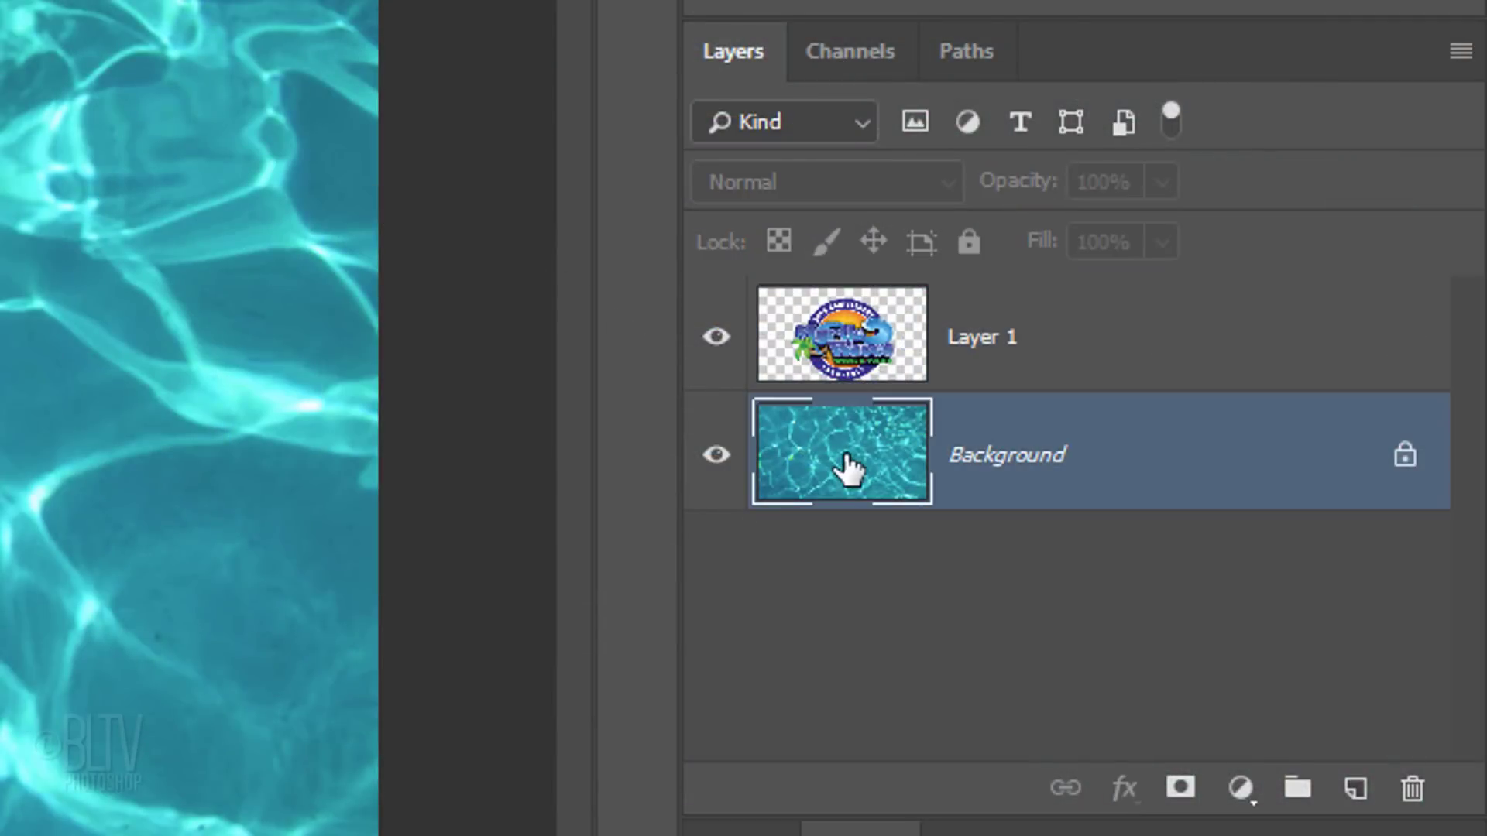
{"action": "left_click", "coordinate": [1460, 53]}
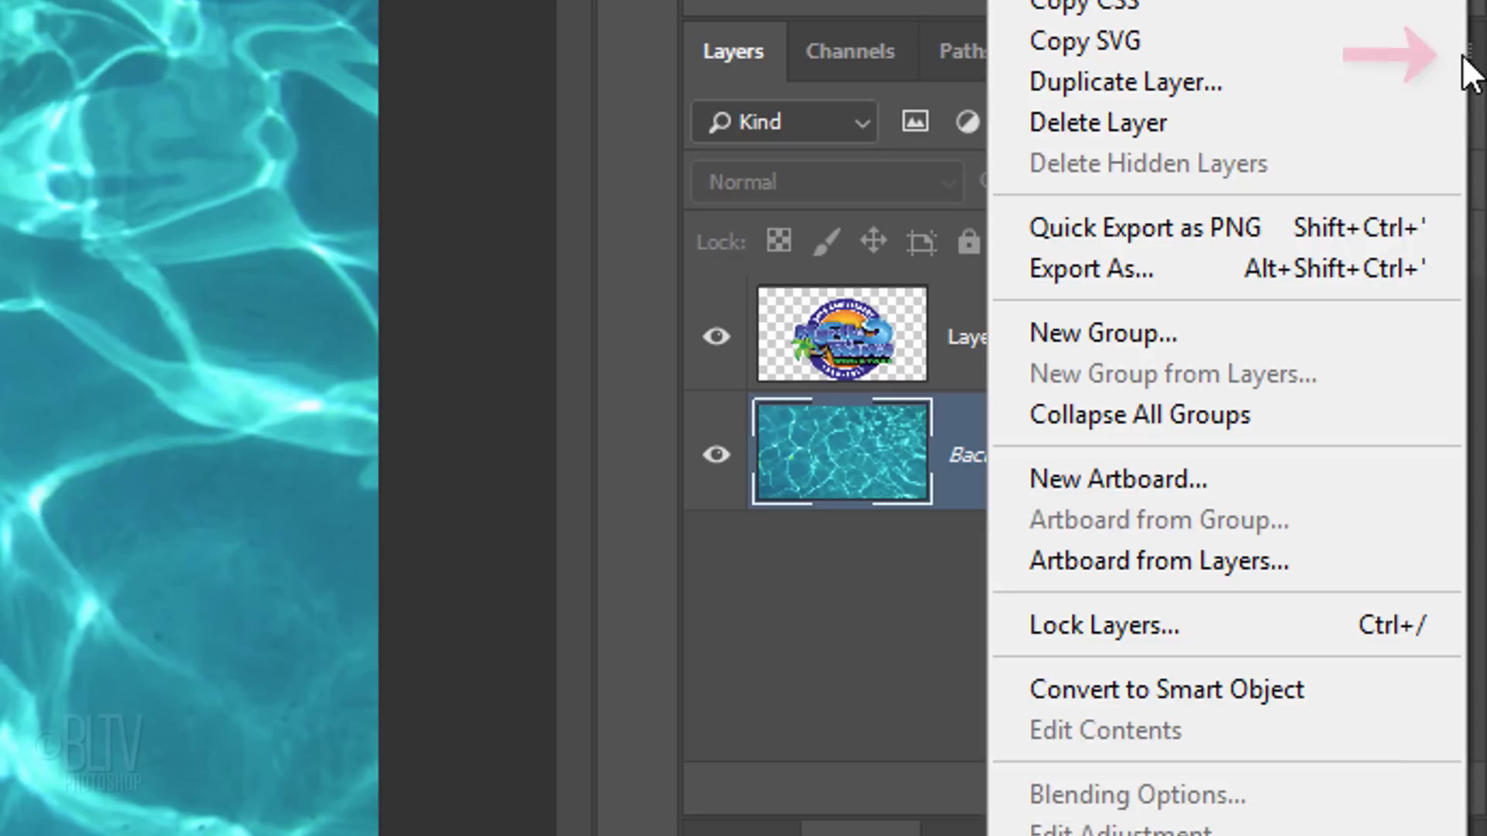
{"action": "left_click", "coordinate": [1115, 84]}
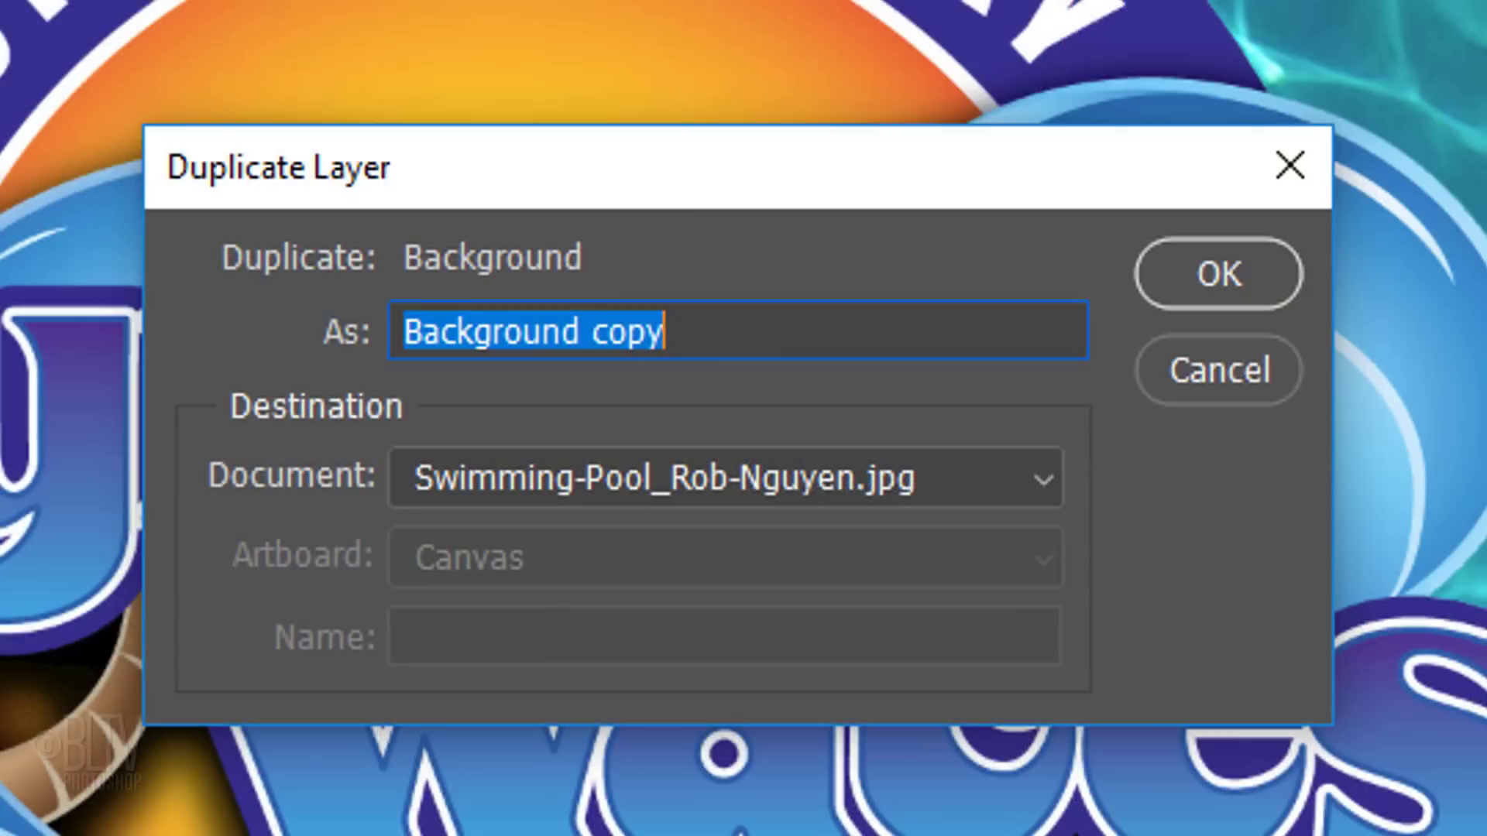
{"action": "left_click", "coordinate": [791, 495]}
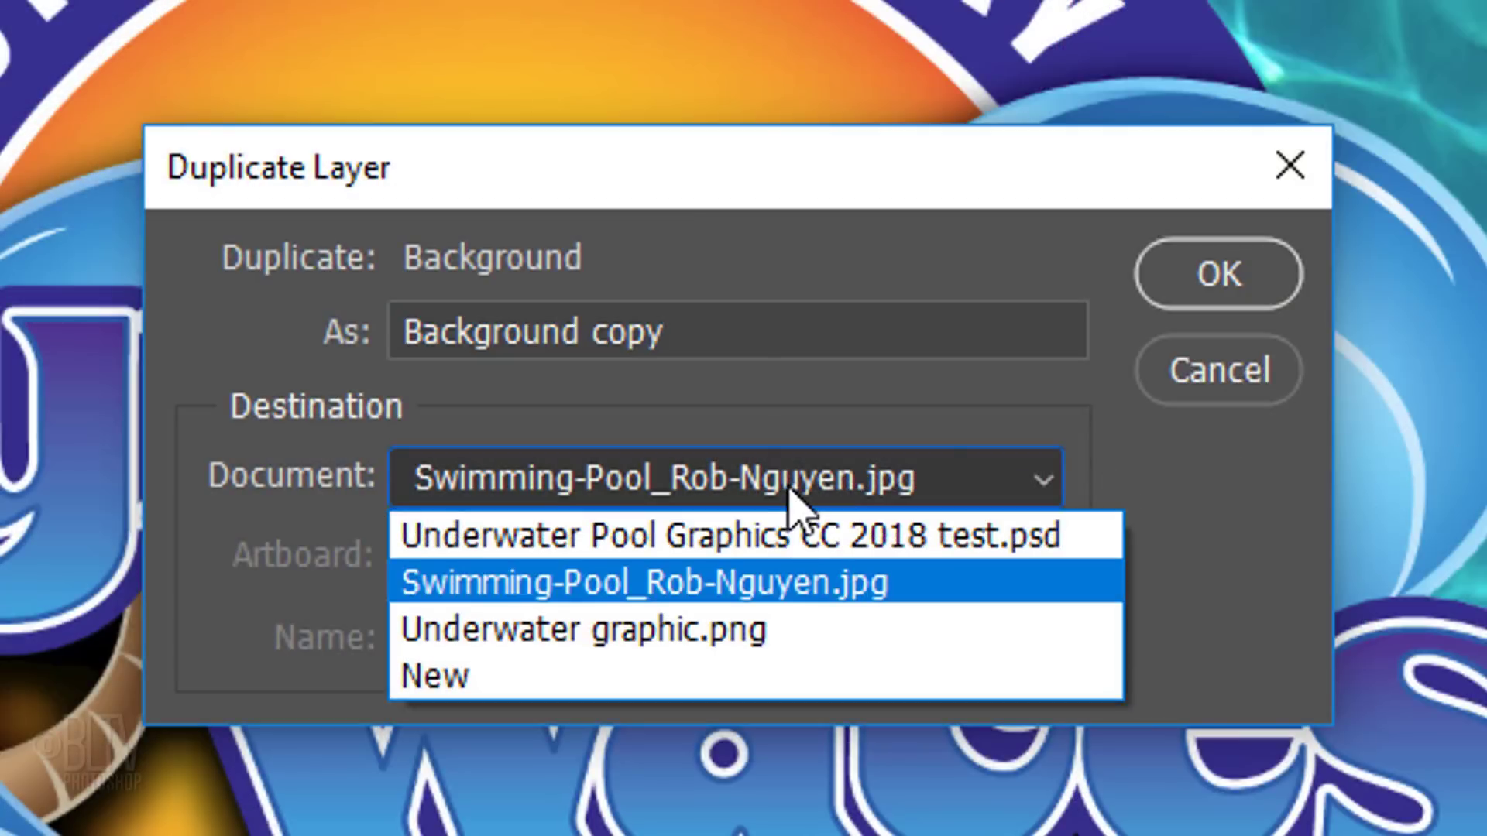
{"action": "left_click", "coordinate": [709, 682]}
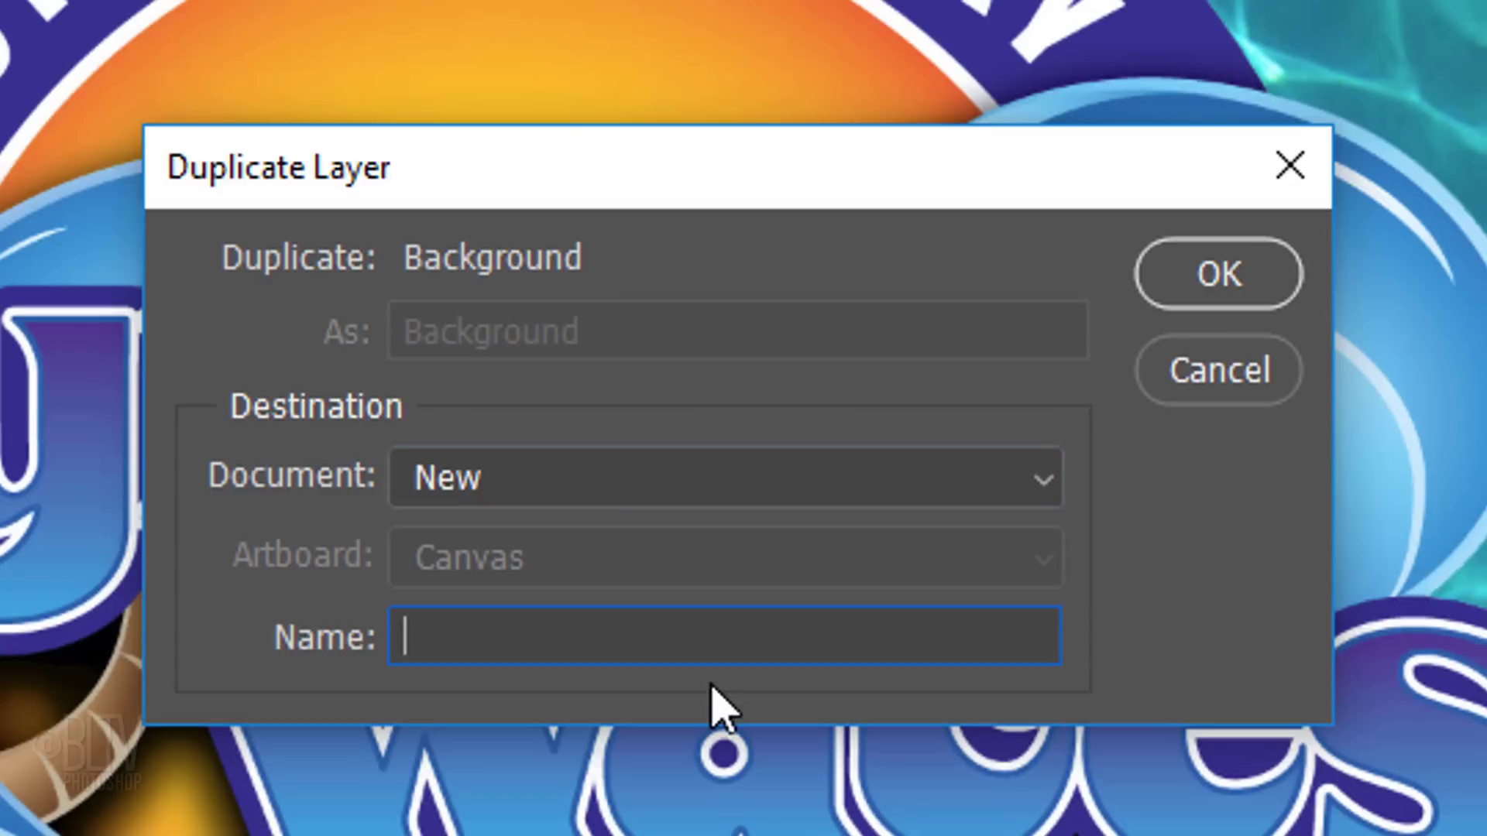
{"action": "type", "text": "Displacement"}
{"action": "left_click", "coordinate": [1209, 288]}
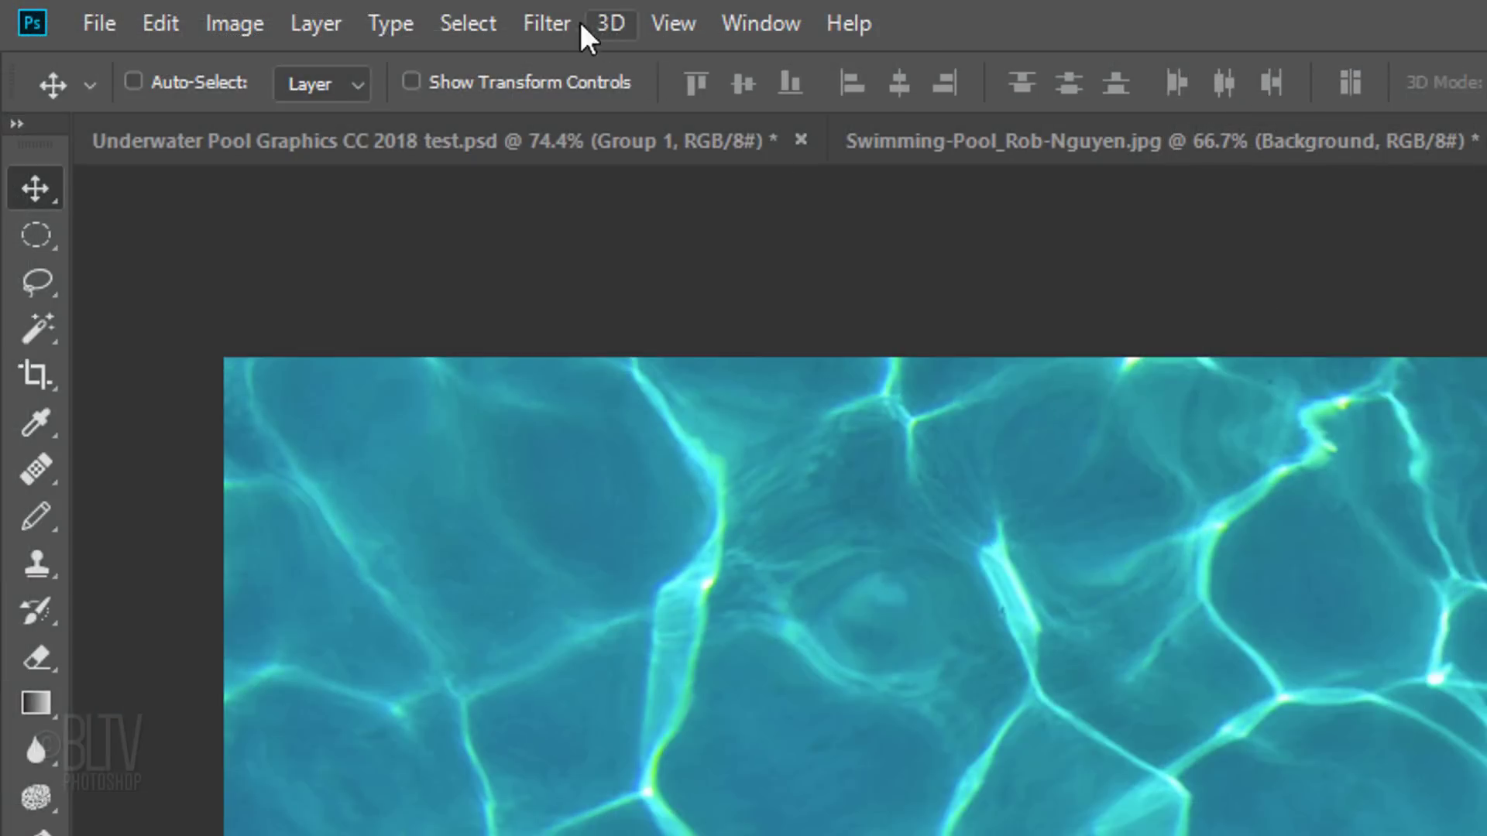
Step: Apply a 3-pixel Gaussian Blur to the Displacement texture
{"action": "left_click", "coordinate": [561, 23]}
{"action": "mouse_move", "coordinate": [583, 434]}
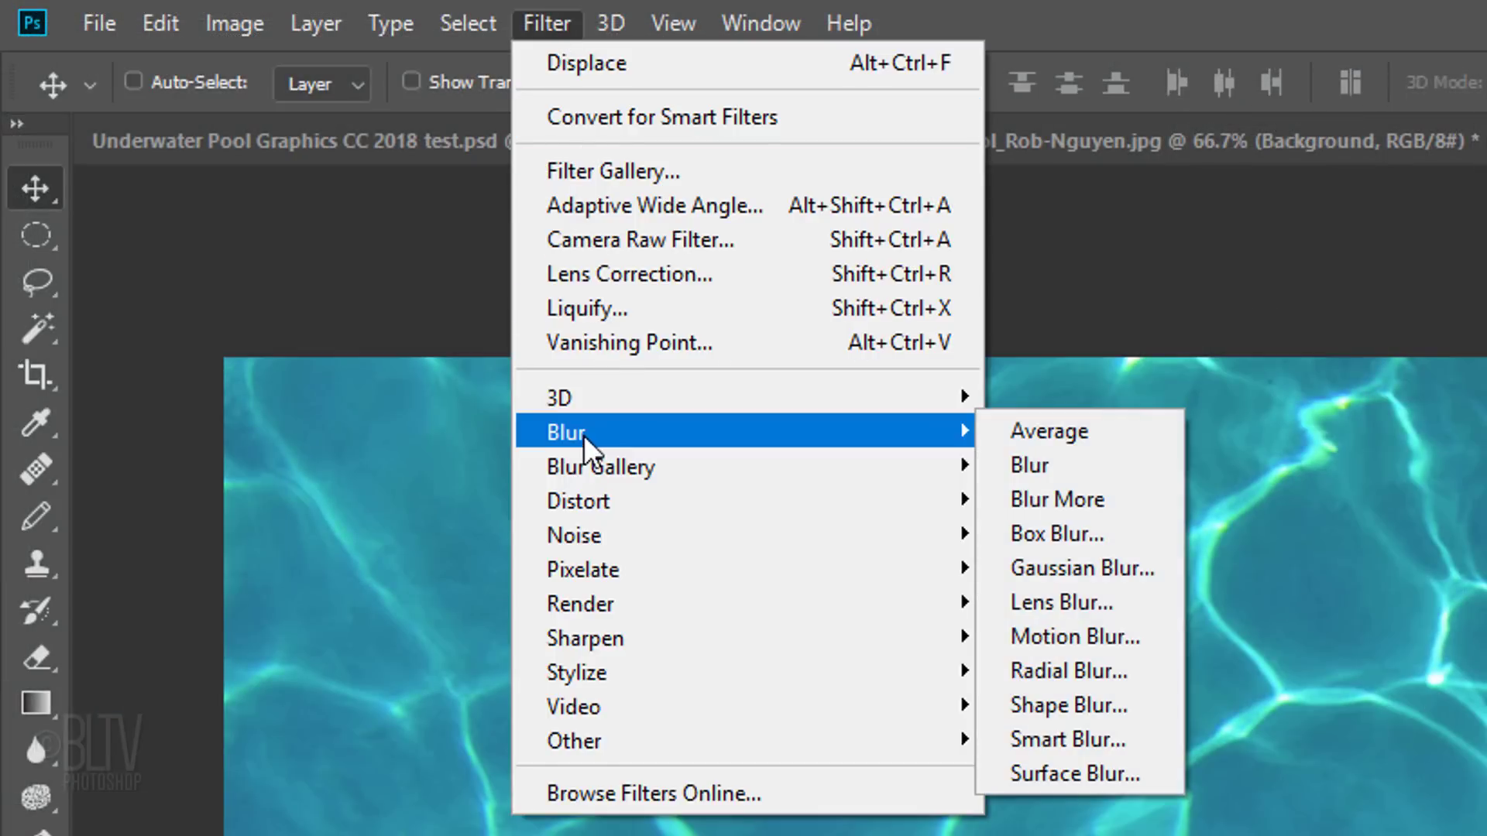
{"action": "left_click", "coordinate": [1077, 561]}
{"action": "type", "text": "3"}
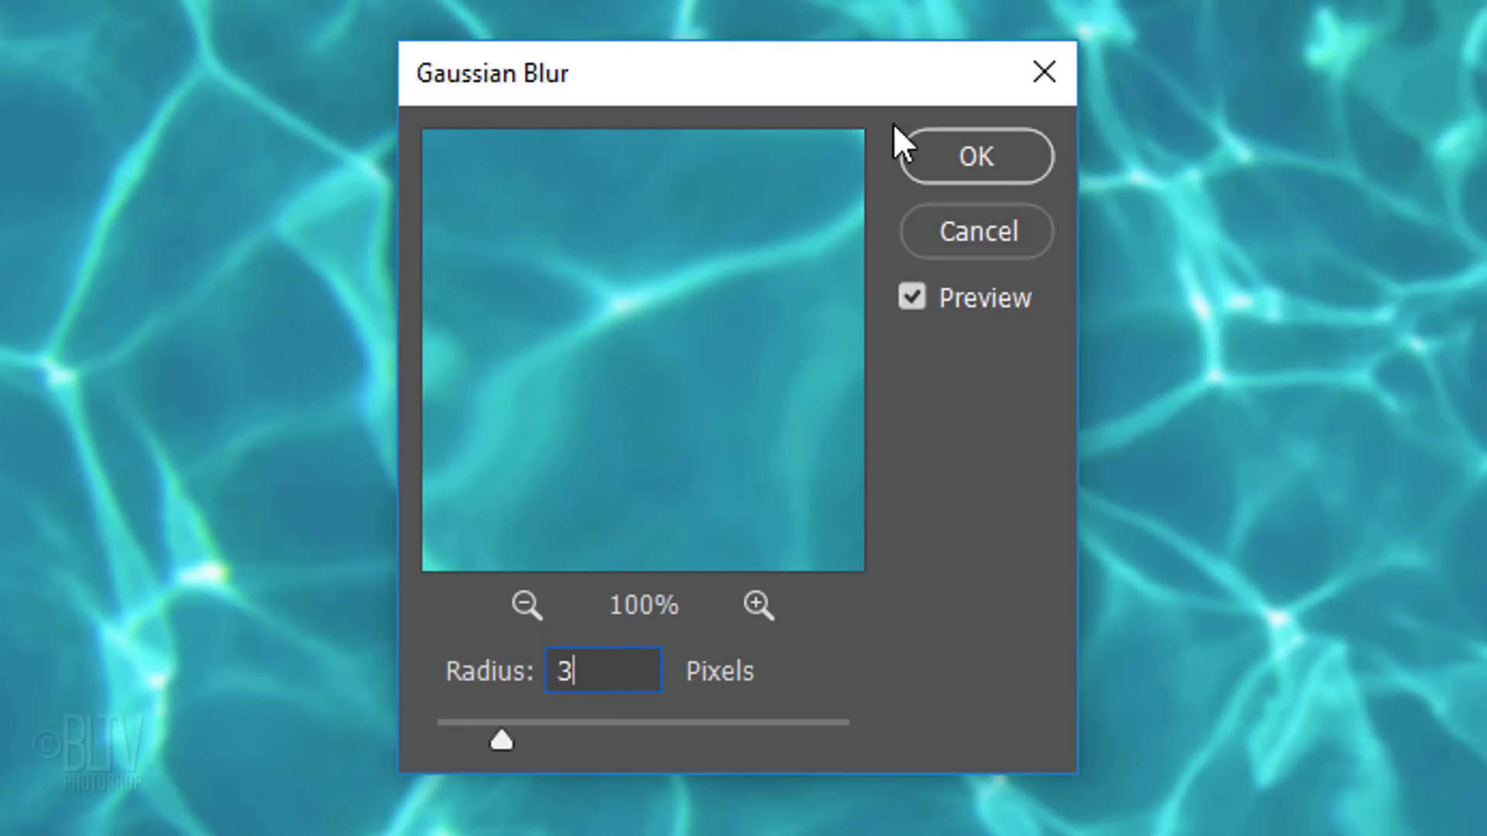
{"action": "left_click", "coordinate": [988, 155]}
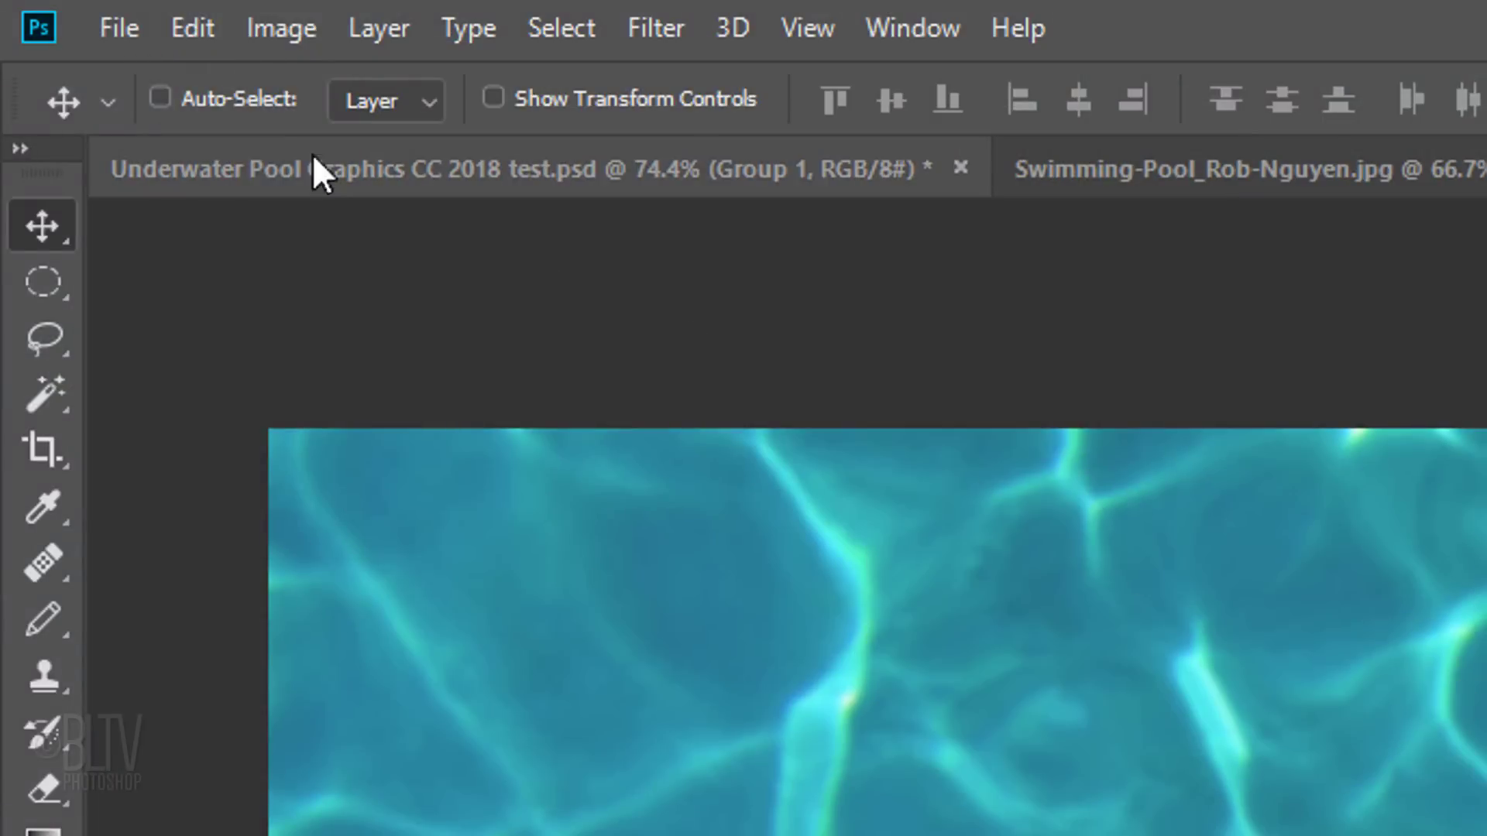
Step: Save the texture to the Desktop as Displacement.psd
{"action": "left_click", "coordinate": [120, 27]}
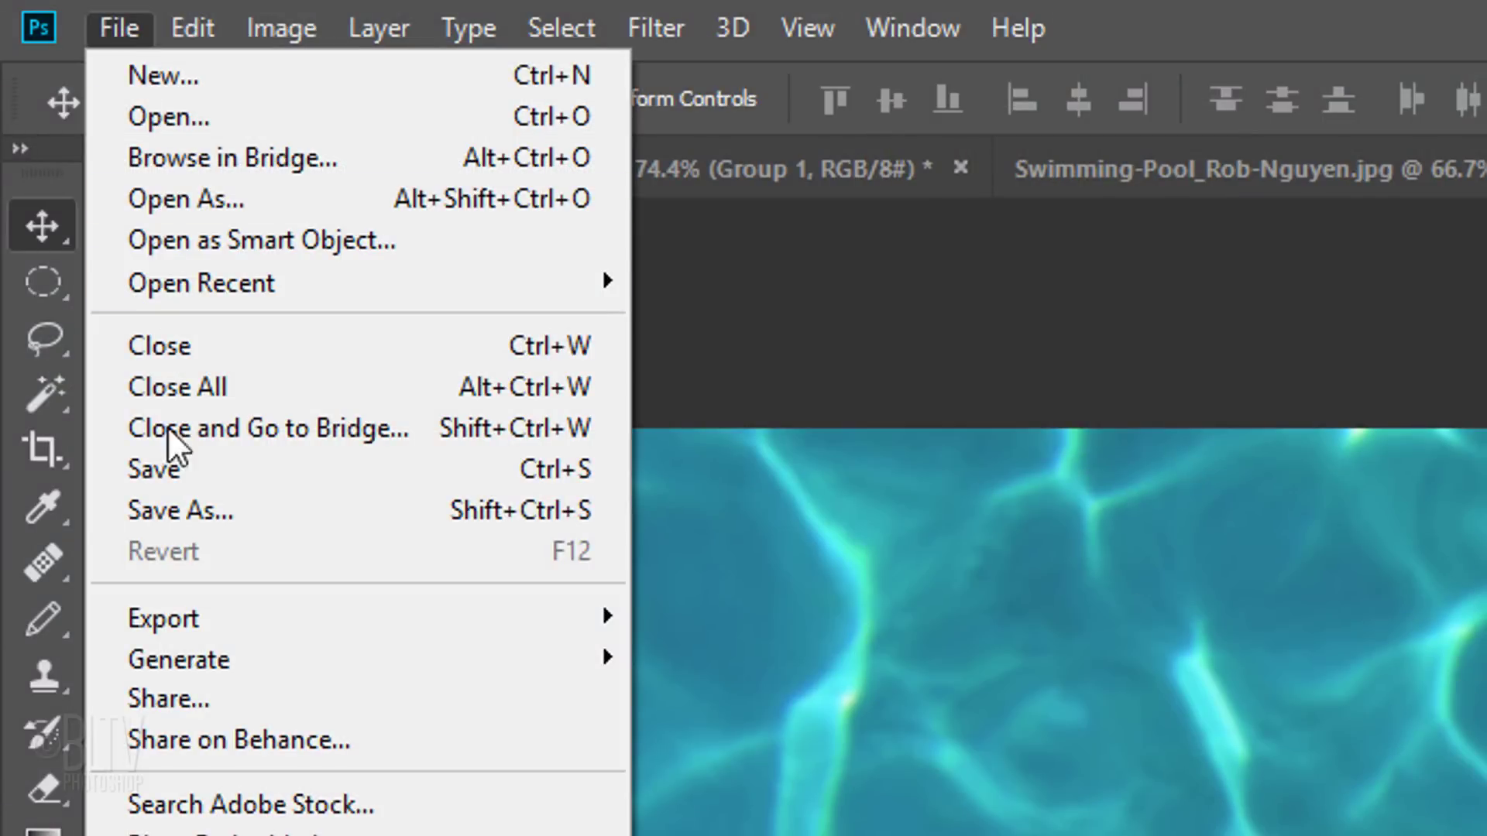
{"action": "left_click", "coordinate": [165, 511]}
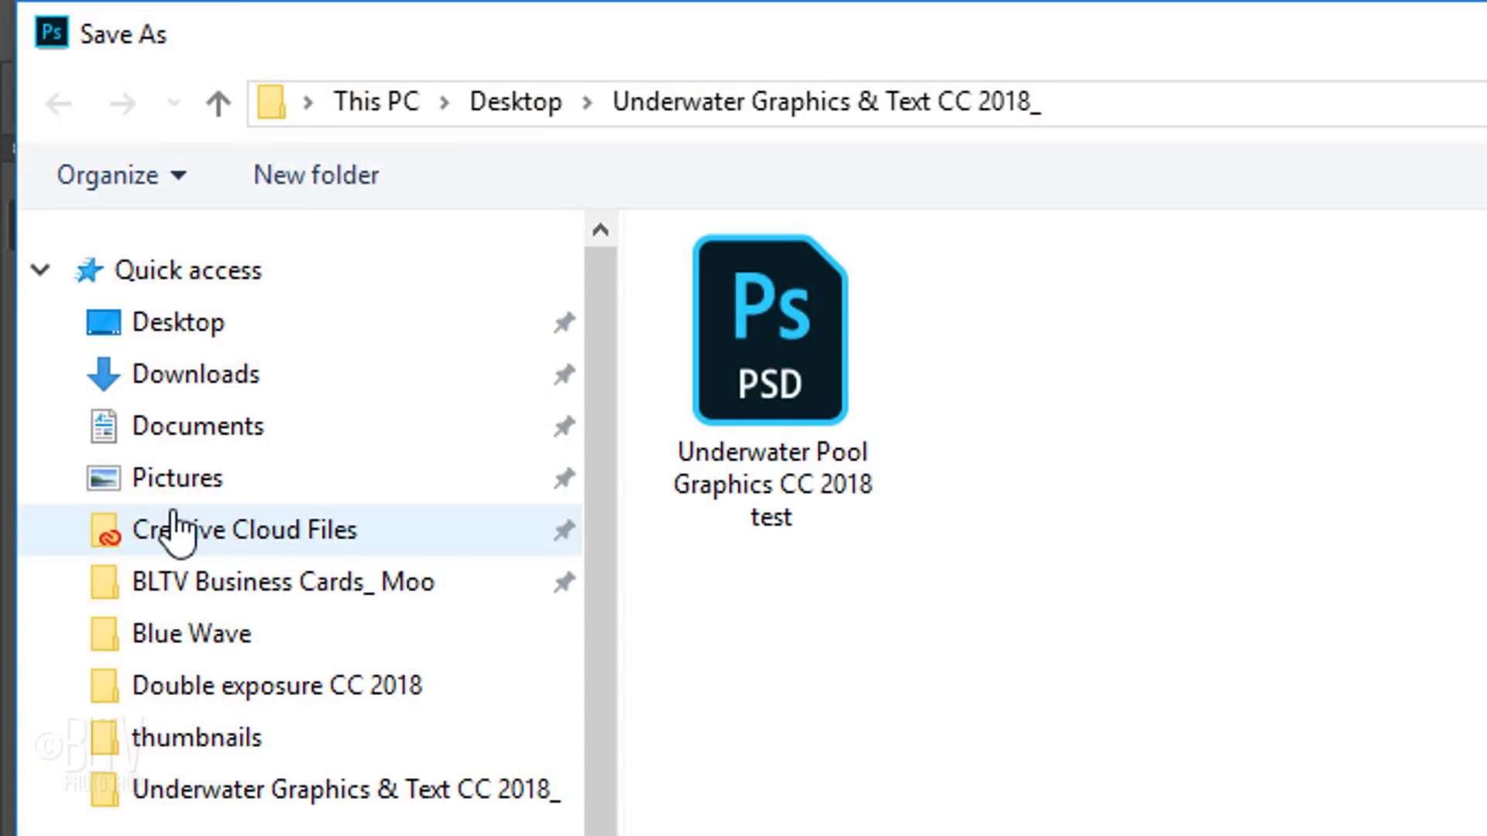
{"action": "left_click", "coordinate": [195, 324]}
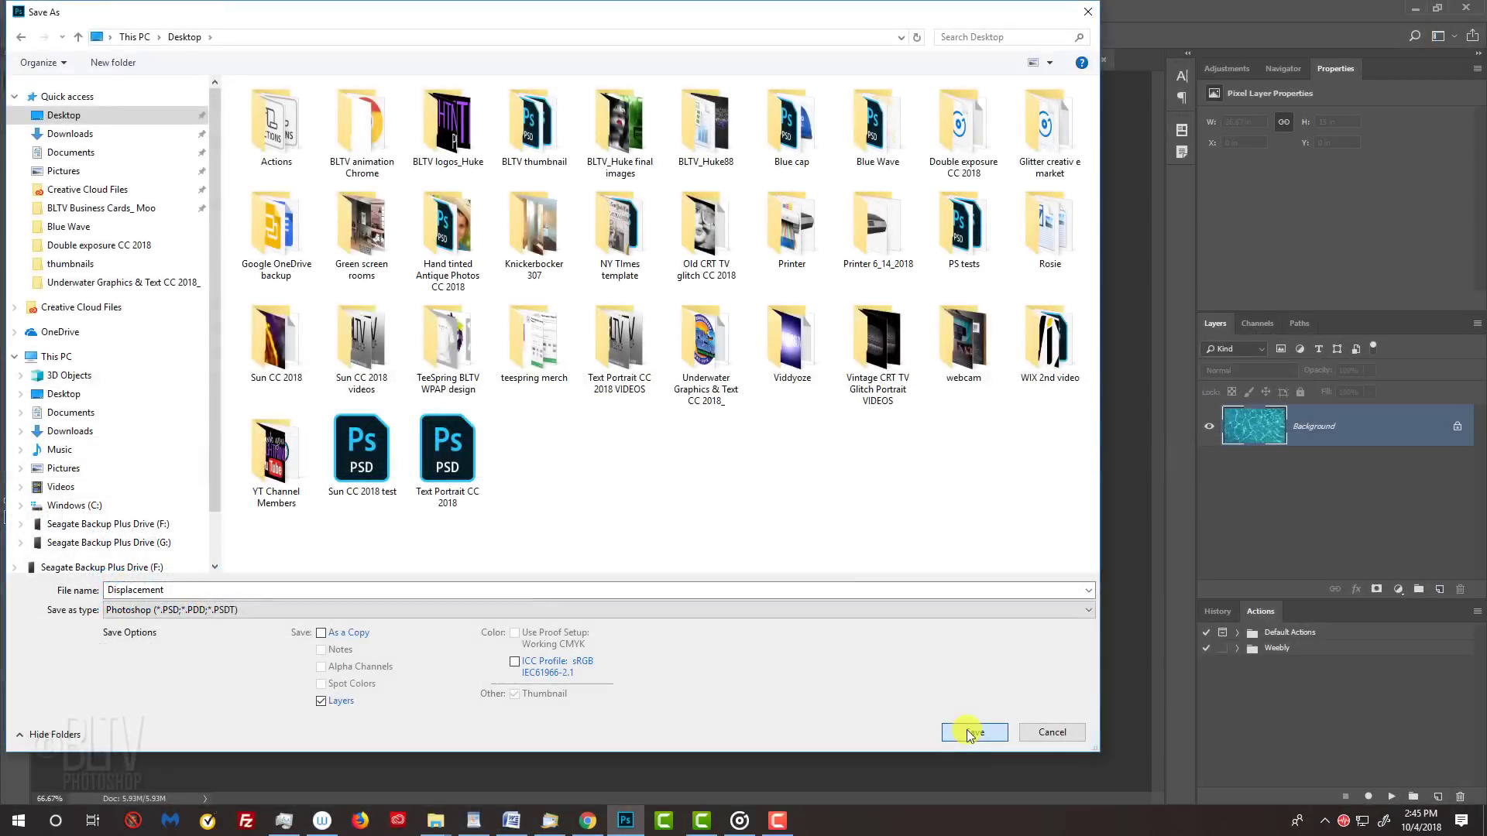
{"action": "left_click", "coordinate": [1135, 742]}
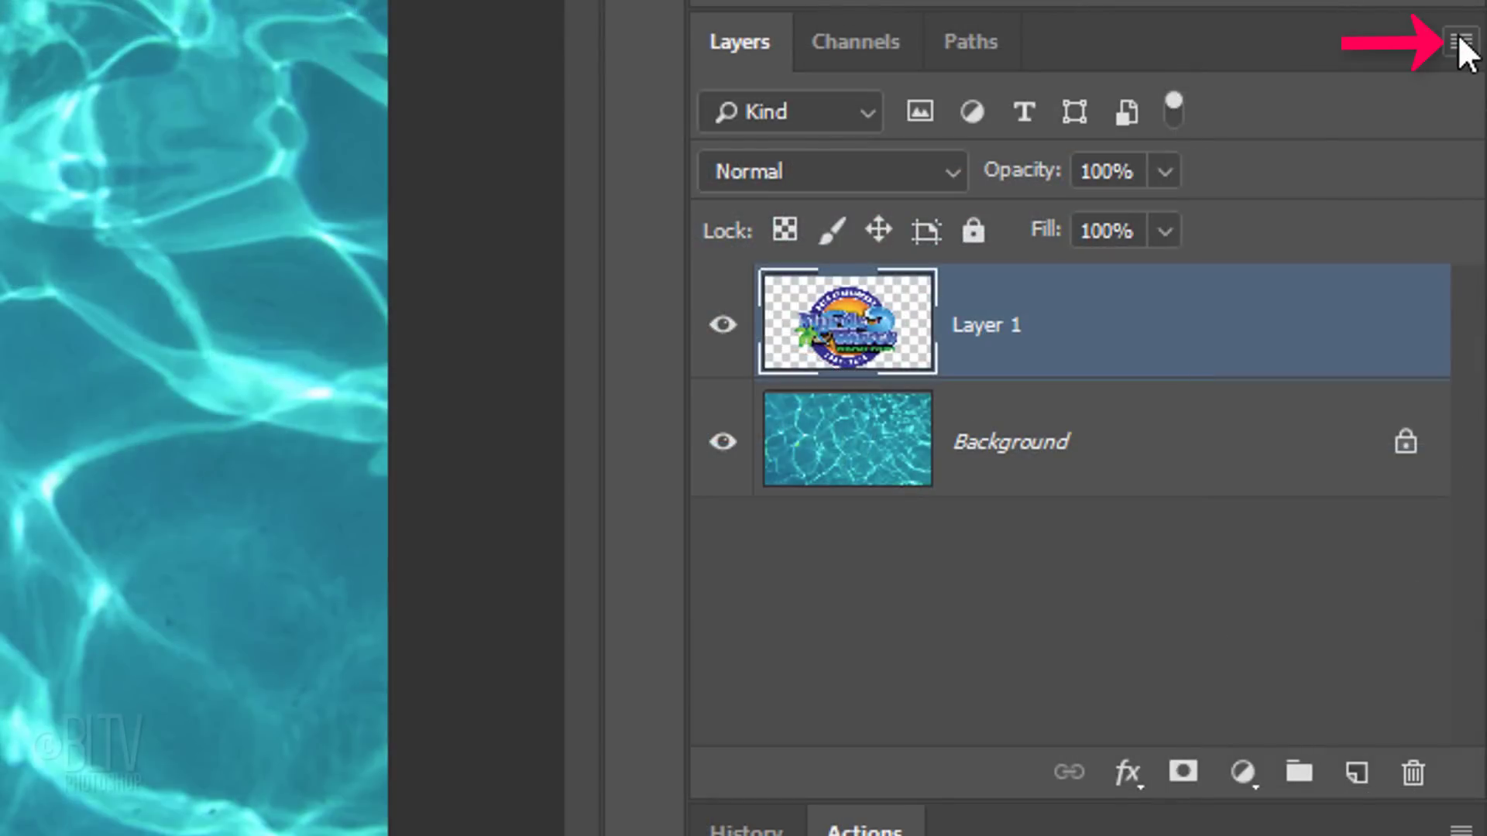
Step: Convert Layer 1 to a smart object and apply a 2.0-pixel Gaussian Blur
{"action": "left_click", "coordinate": [1460, 40]}
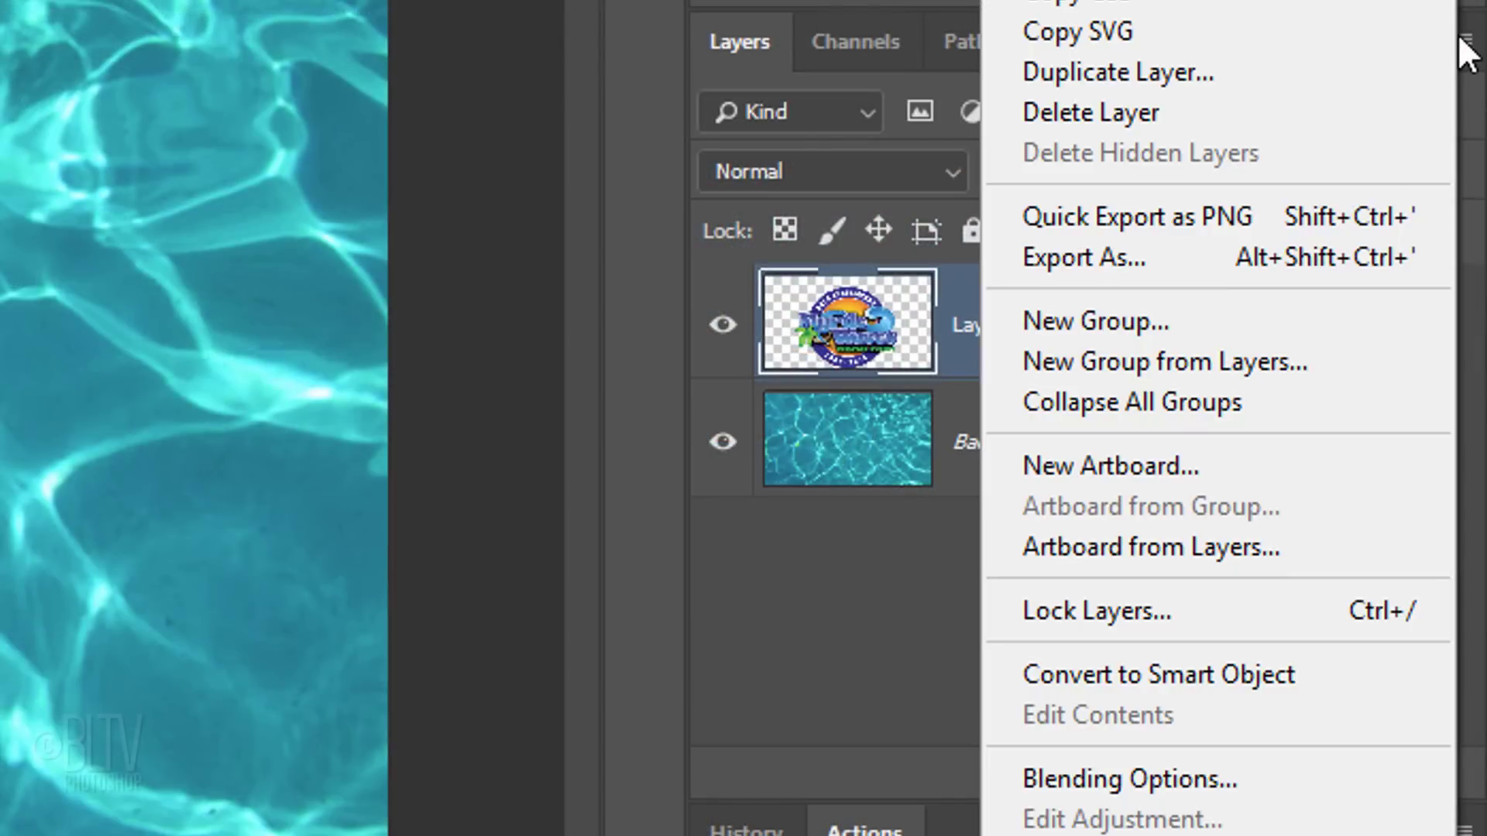
{"action": "left_click", "coordinate": [1149, 672]}
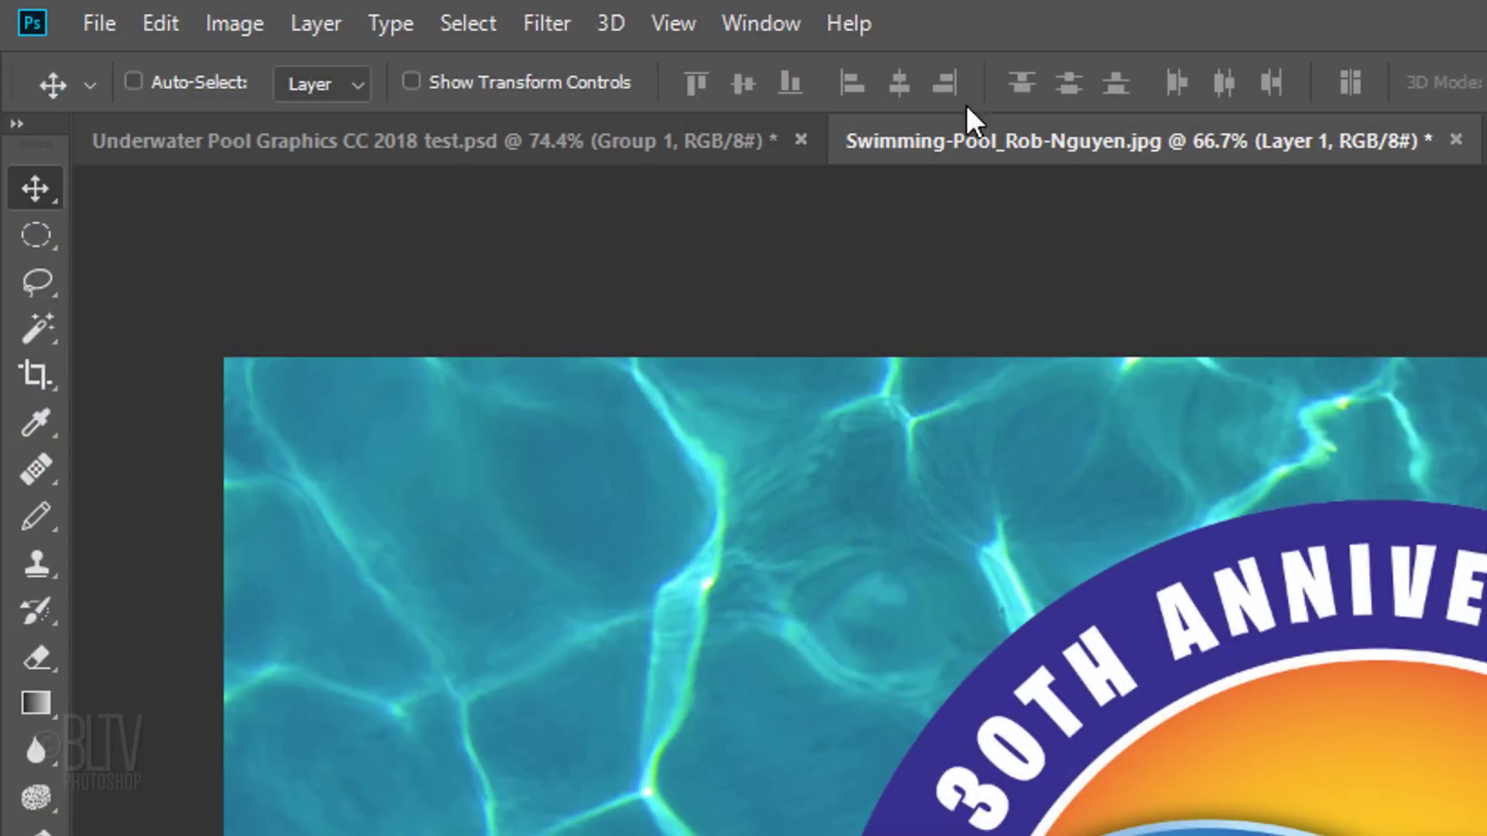
{"action": "left_click", "coordinate": [548, 25]}
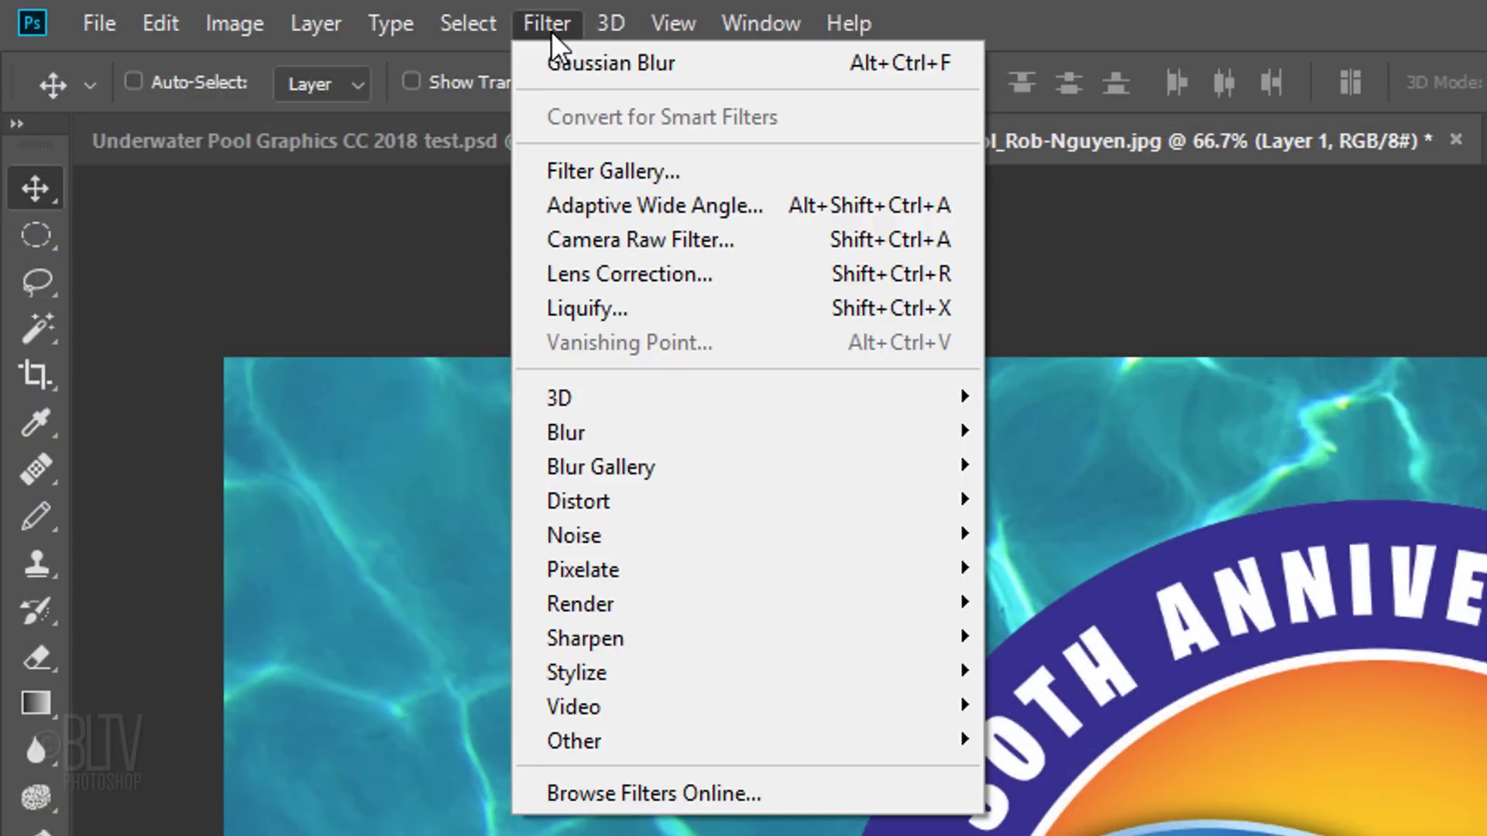
{"action": "mouse_move", "coordinate": [556, 422]}
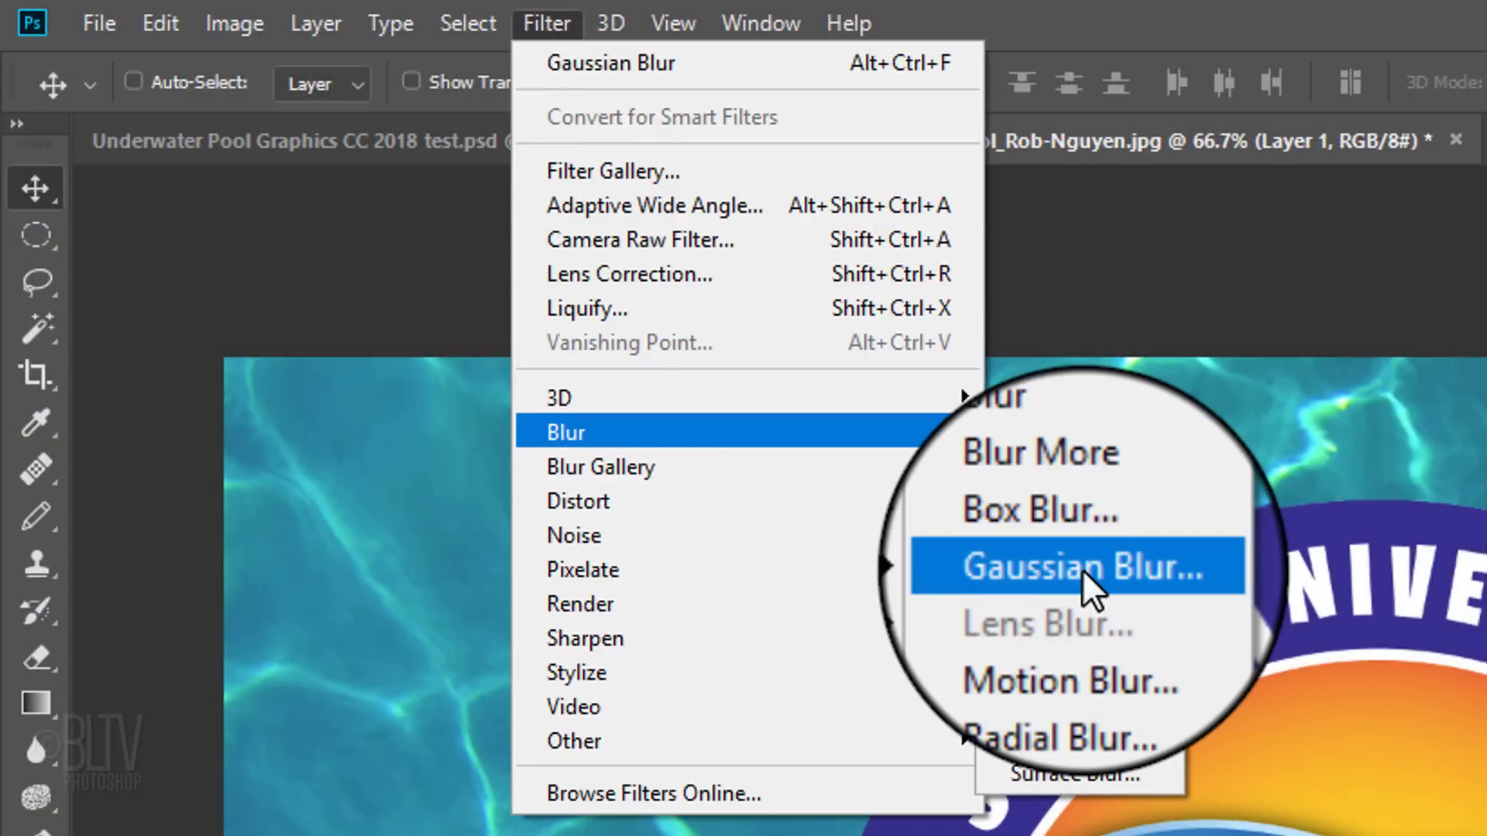
{"action": "left_click", "coordinate": [1081, 569]}
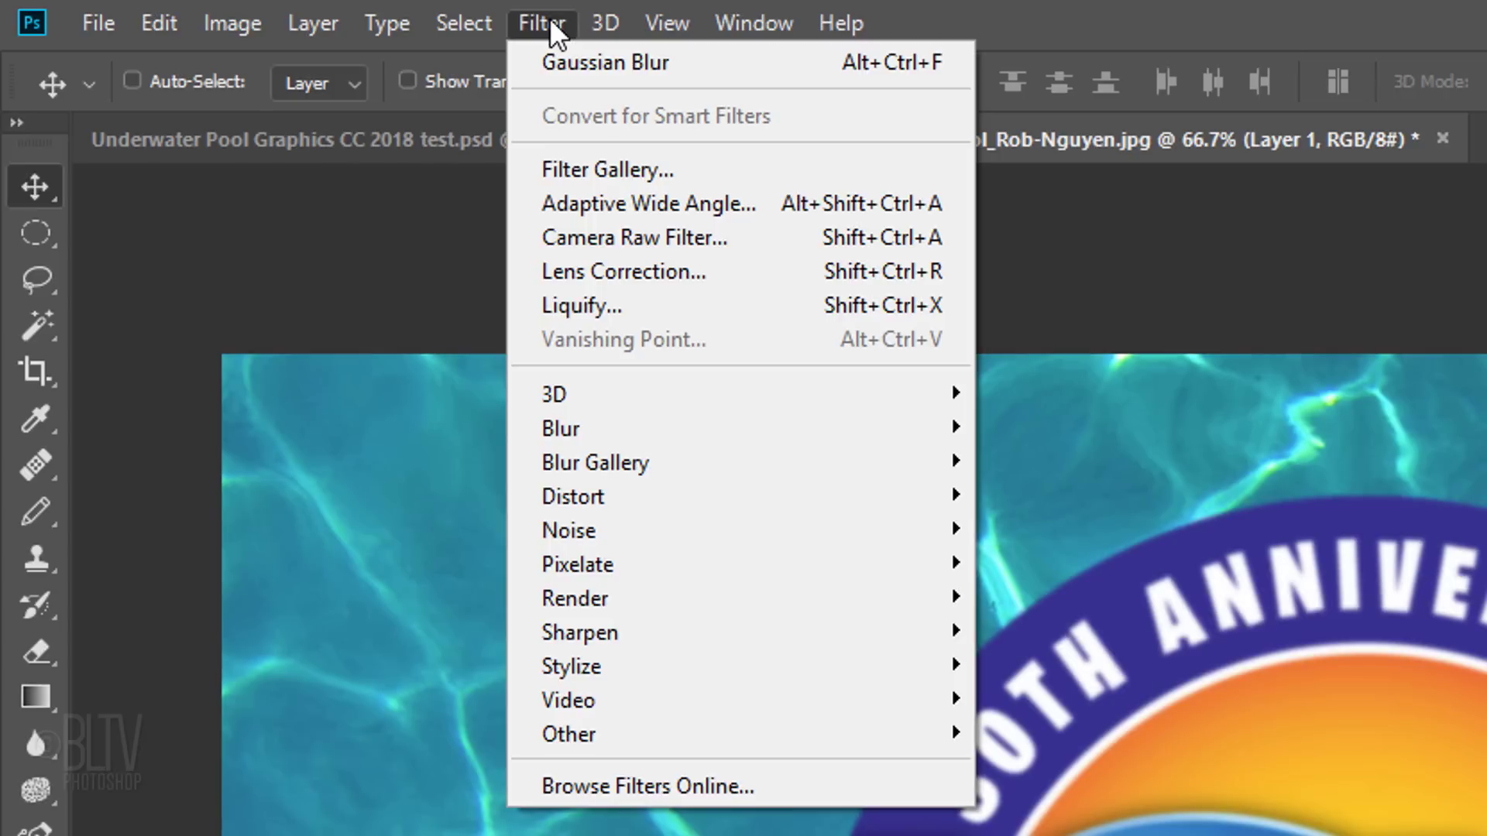
Step: Apply Displace at scale 30, Stretch To Fit, Repeat Edge Pixels, using Displacement.psd as map
{"action": "mouse_move", "coordinate": [574, 498]}
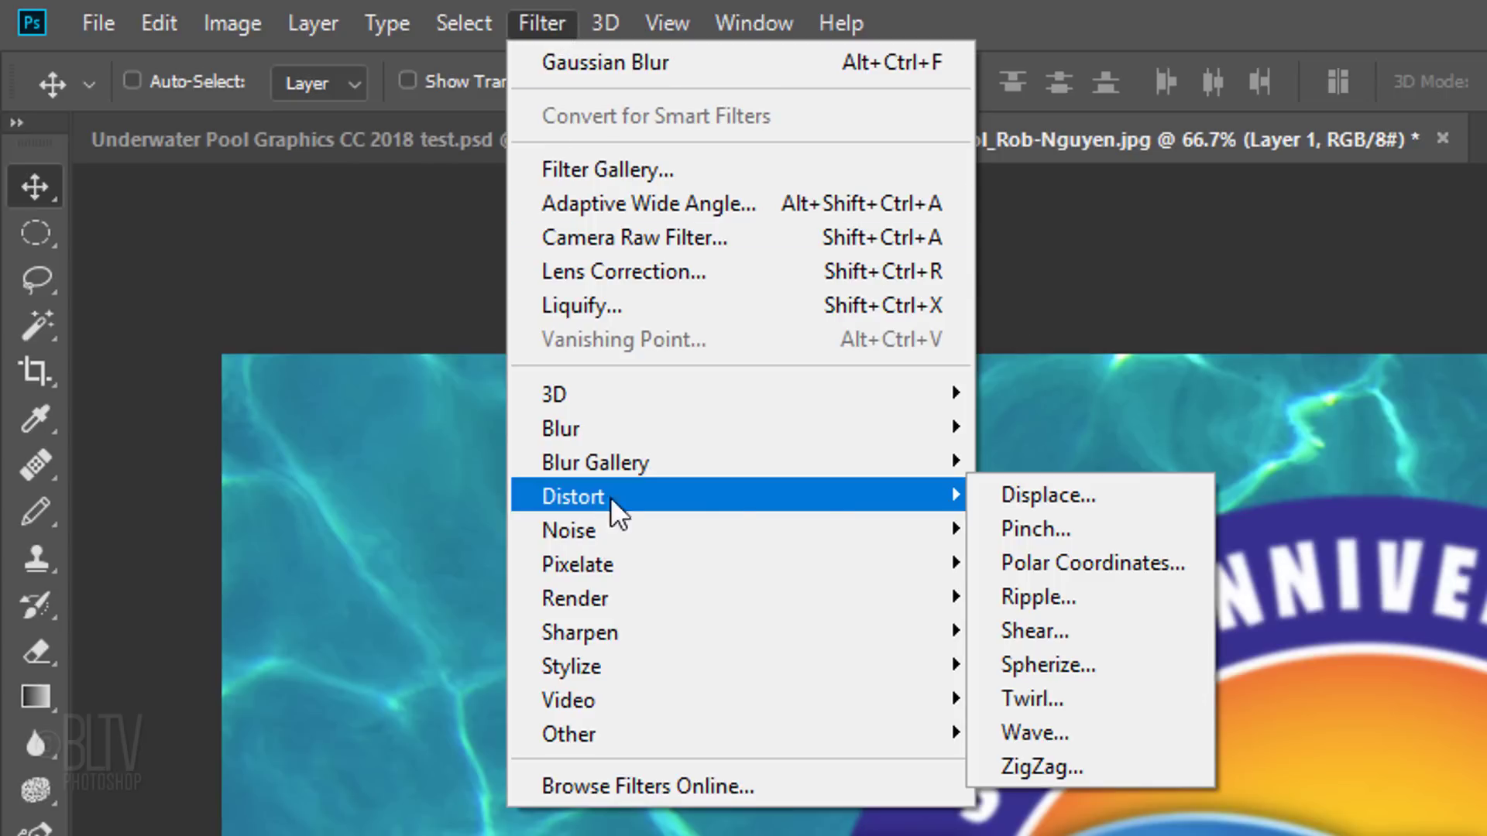
{"action": "left_click", "coordinate": [1022, 497]}
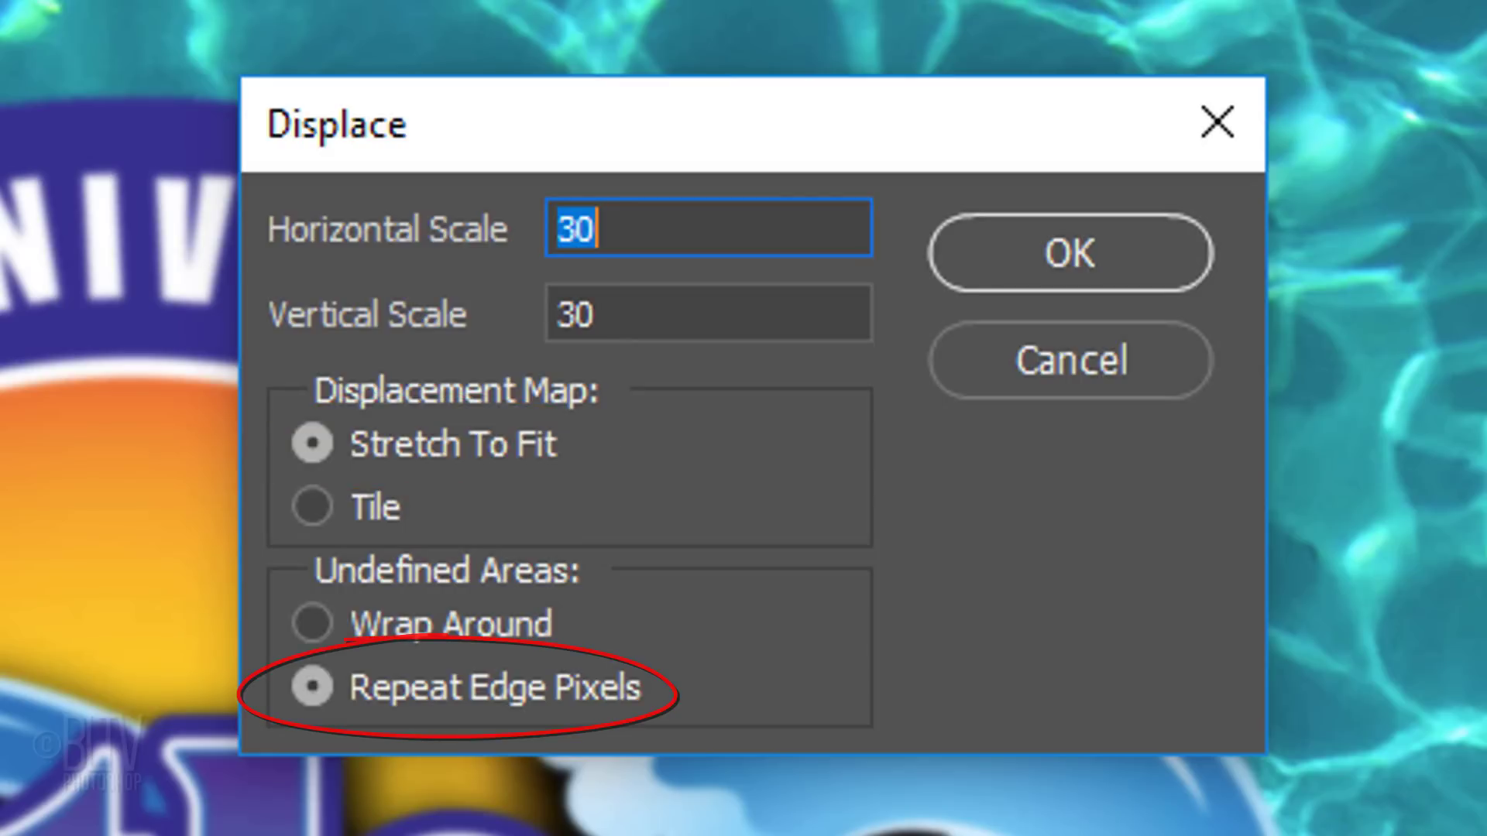
{"action": "left_click", "coordinate": [1096, 263]}
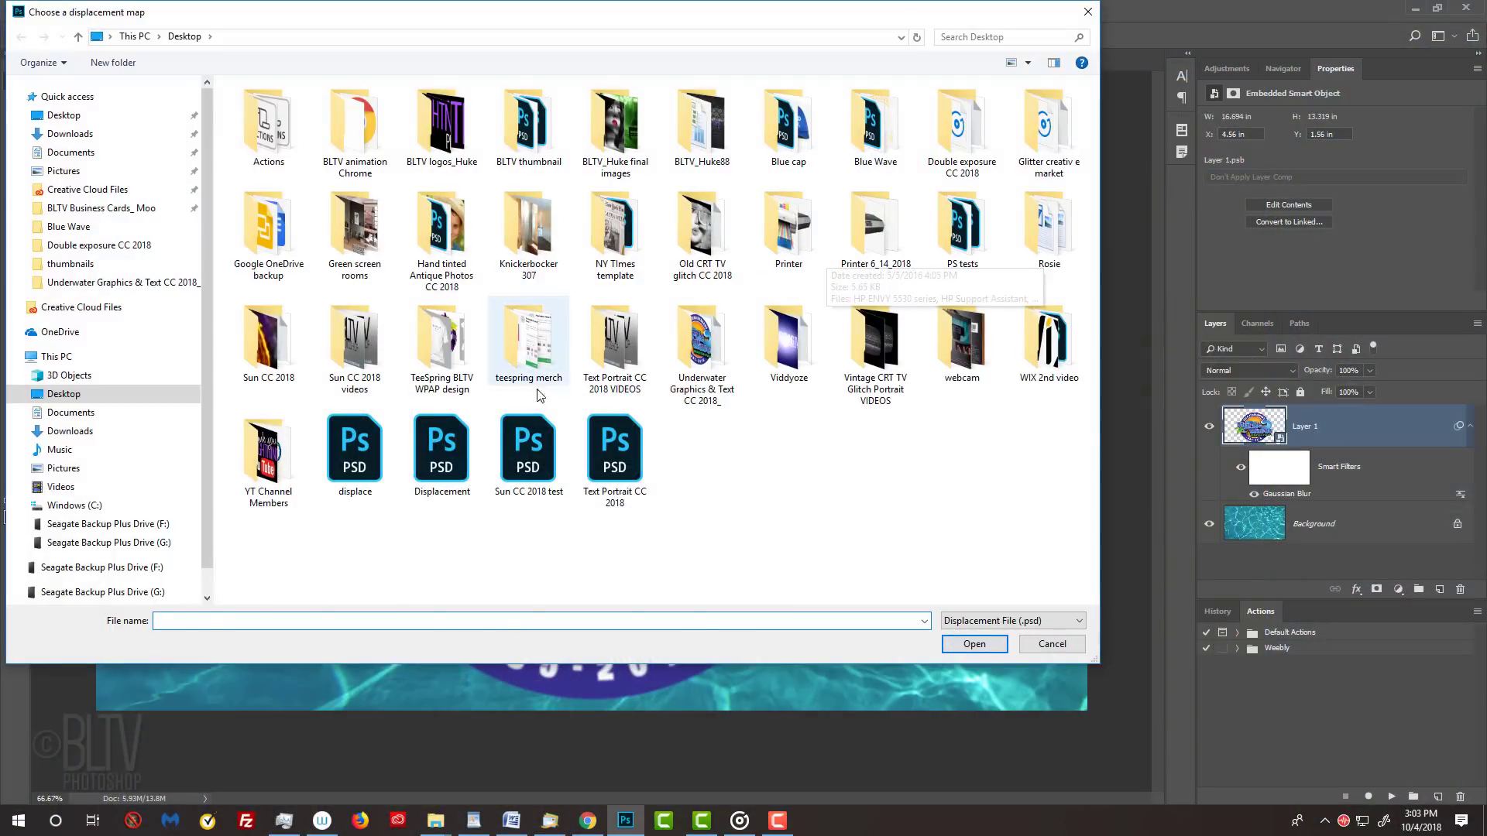
{"action": "left_click", "coordinate": [441, 453]}
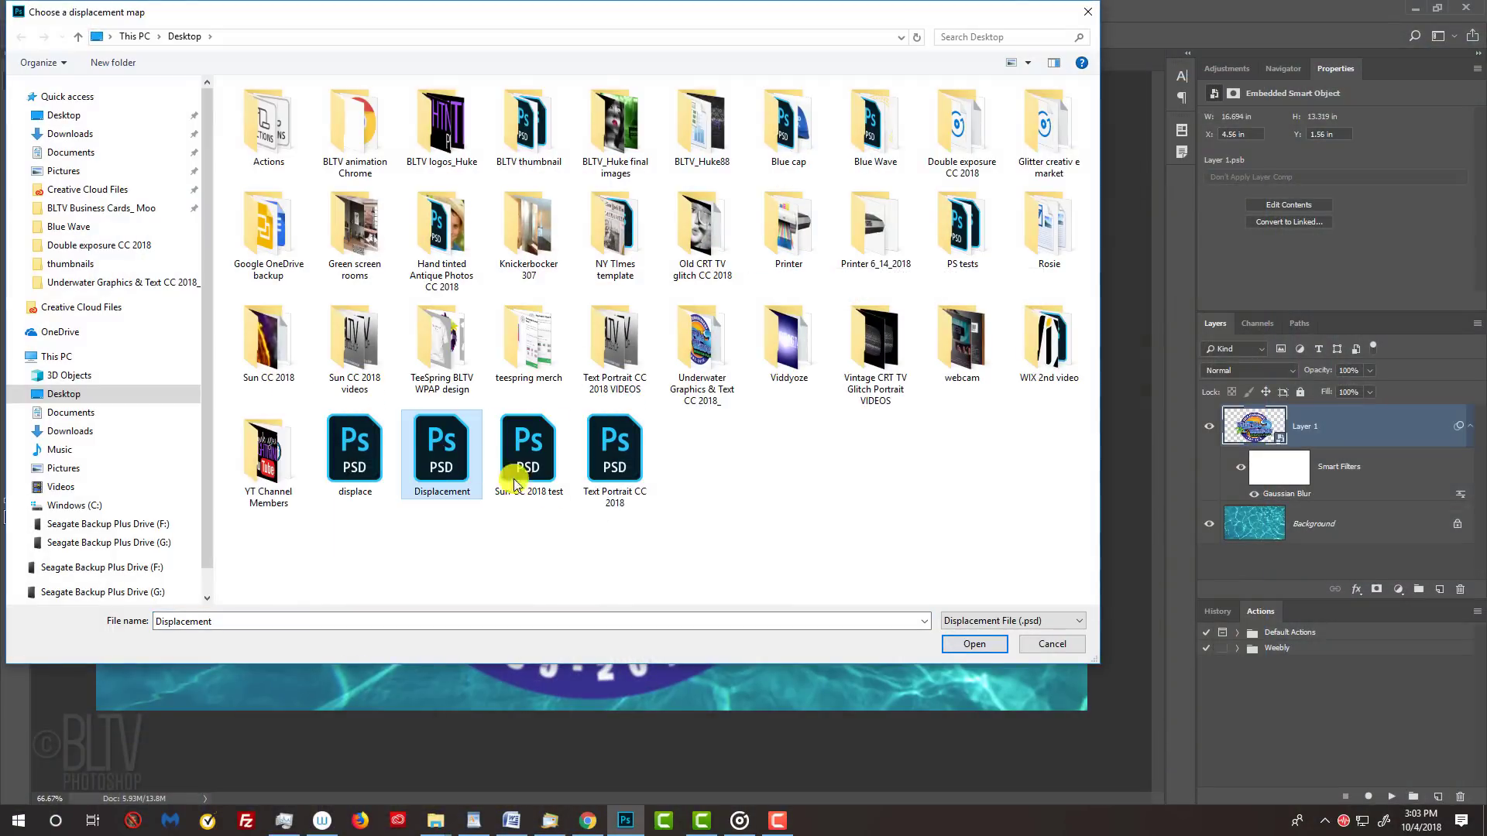
{"action": "left_click", "coordinate": [971, 641]}
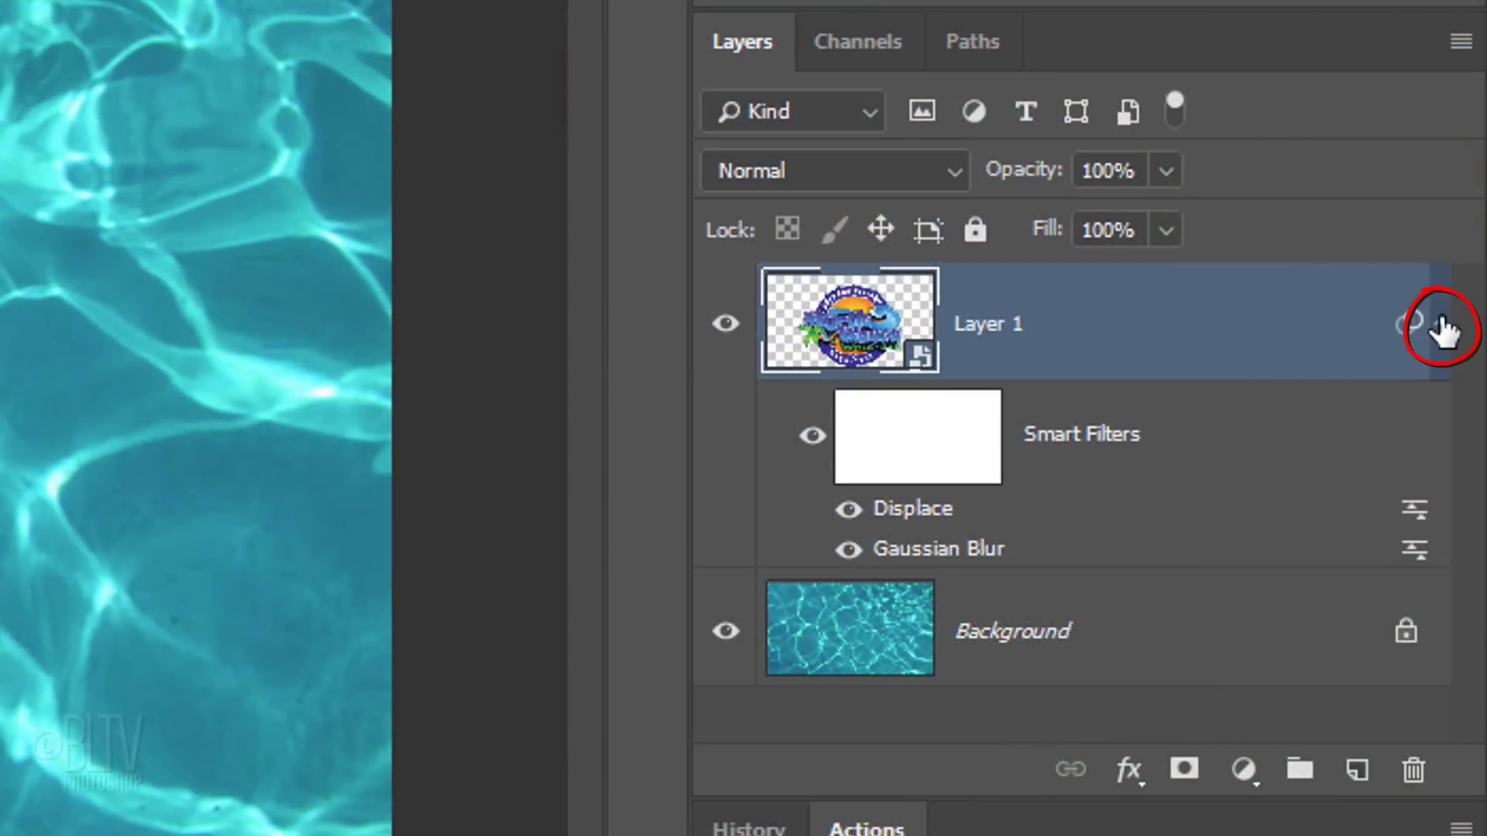
Step: Set the logo layer to Lighten blend mode at 40% opacity
{"action": "left_click", "coordinate": [1441, 324]}
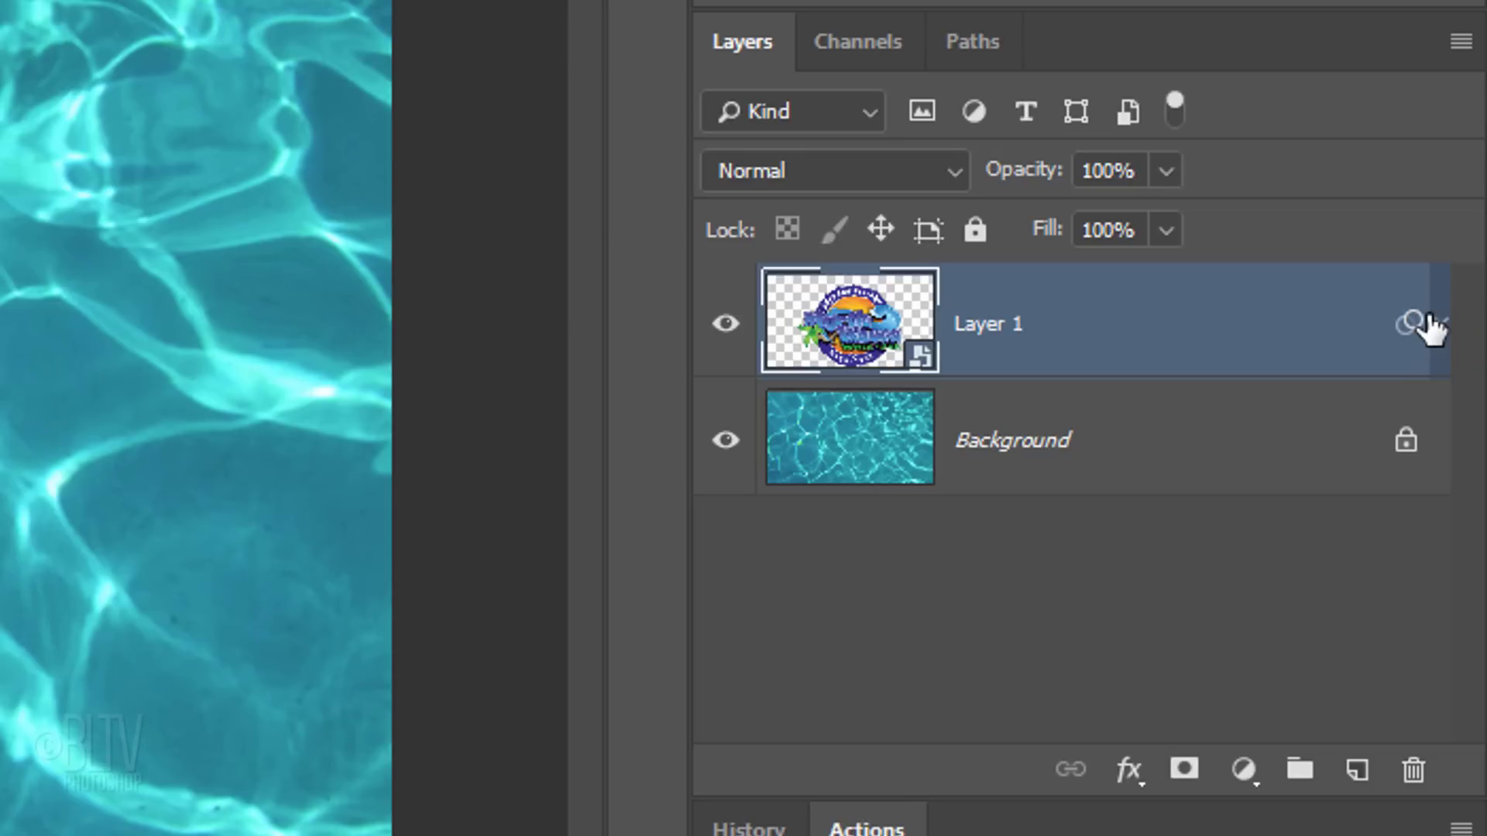
{"action": "left_click", "coordinate": [794, 170]}
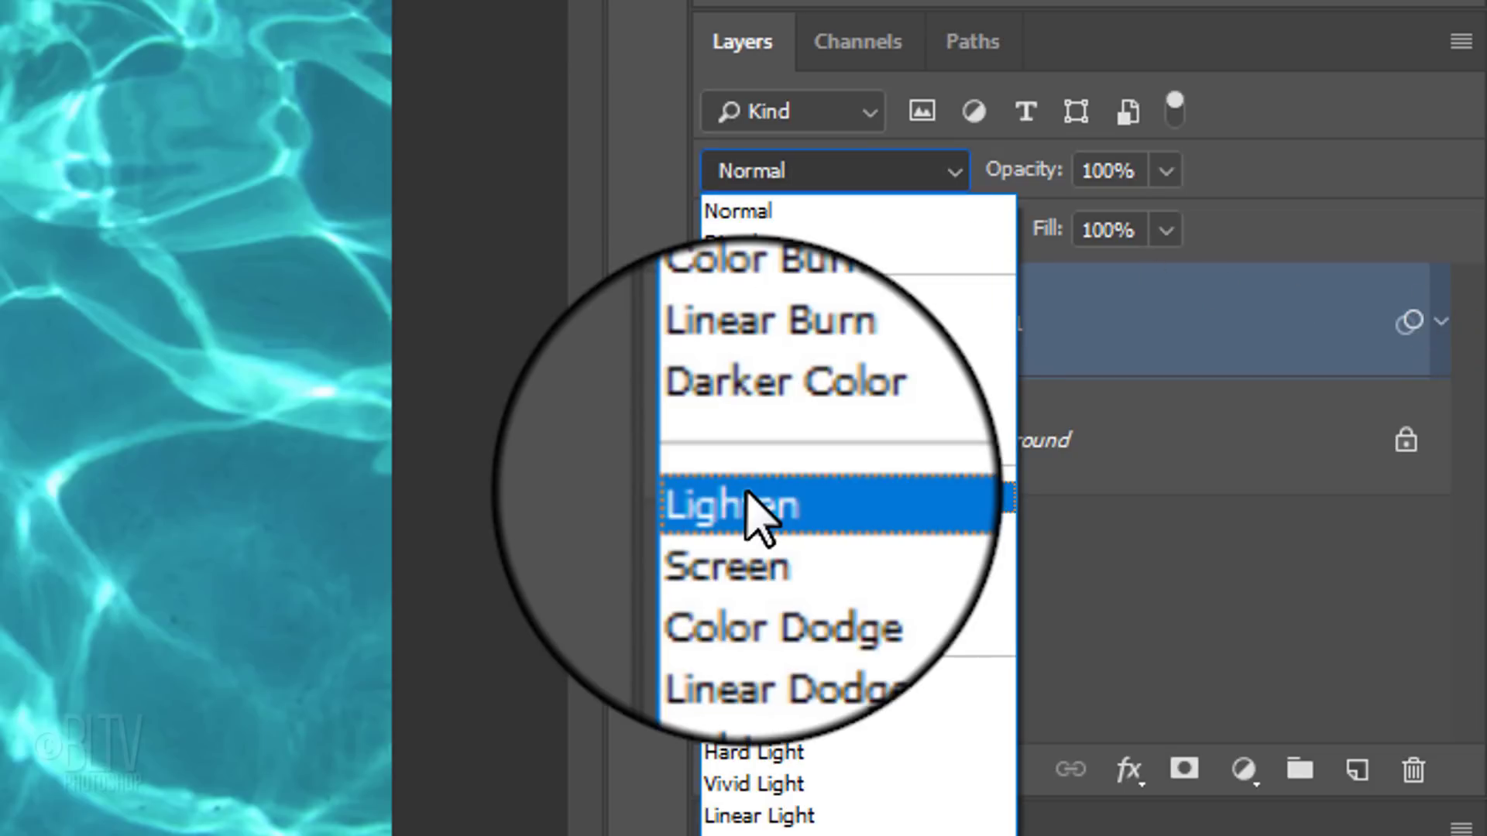
{"action": "left_click", "coordinate": [747, 515]}
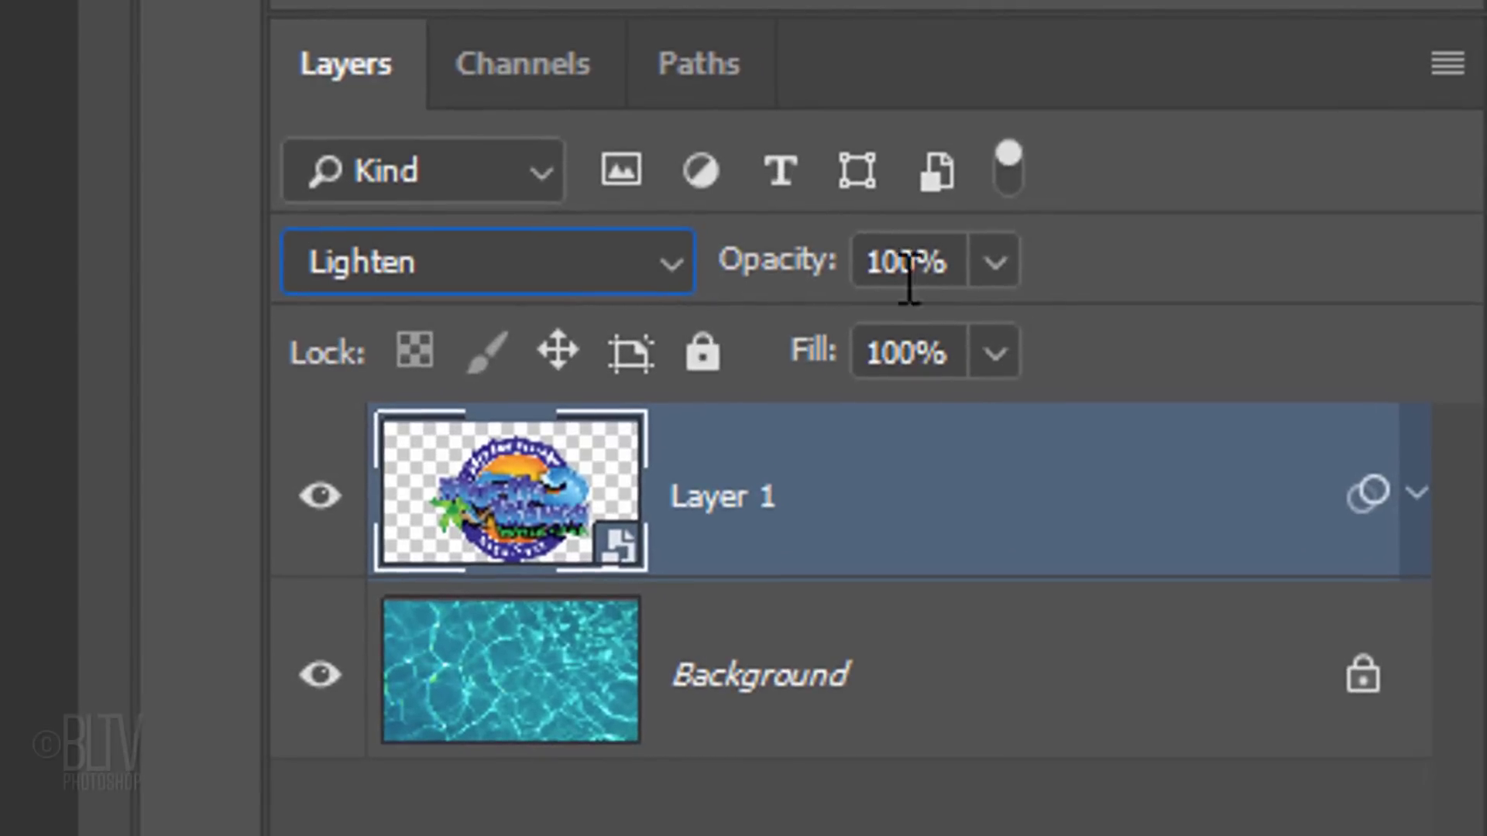
{"action": "left_click", "coordinate": [918, 264]}
{"action": "type", "text": "40"}
{"action": "key", "text": "Return"}
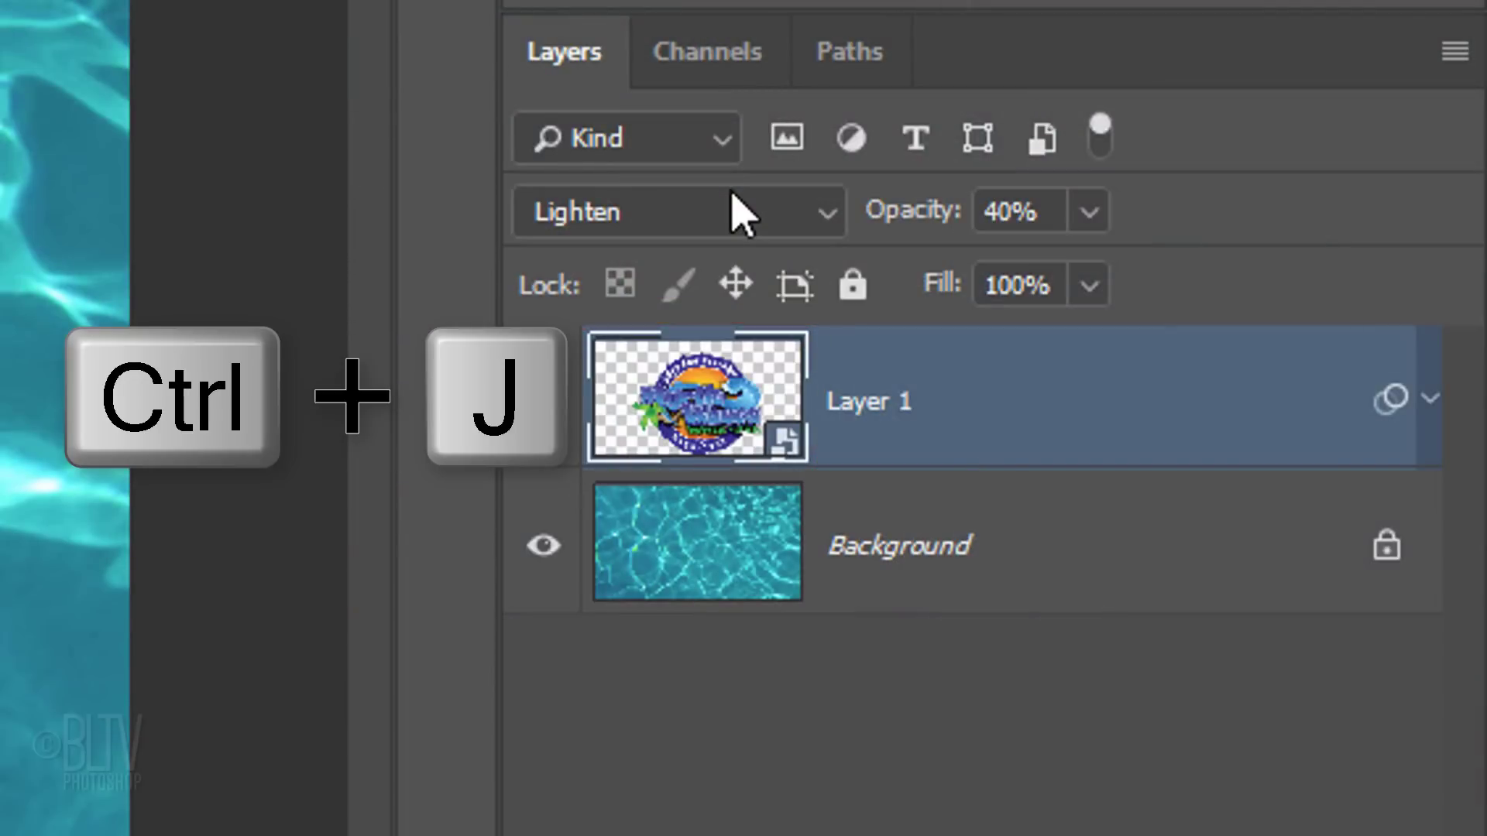
Step: Duplicate the logo layer and set the copy to Overlay at 70% opacity
{"action": "key", "text": "ctrl+j"}
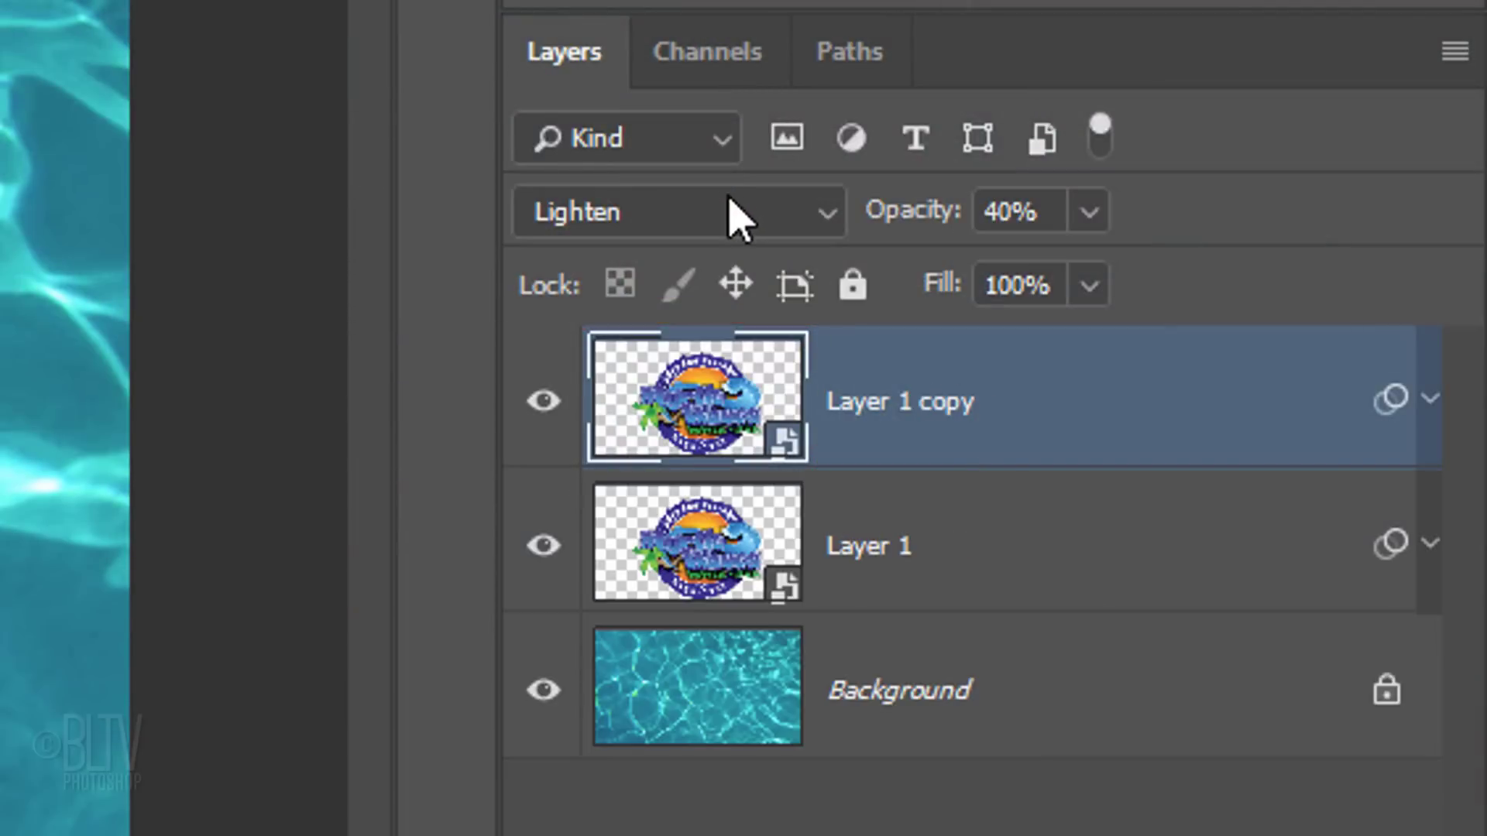
{"action": "left_click", "coordinate": [734, 203]}
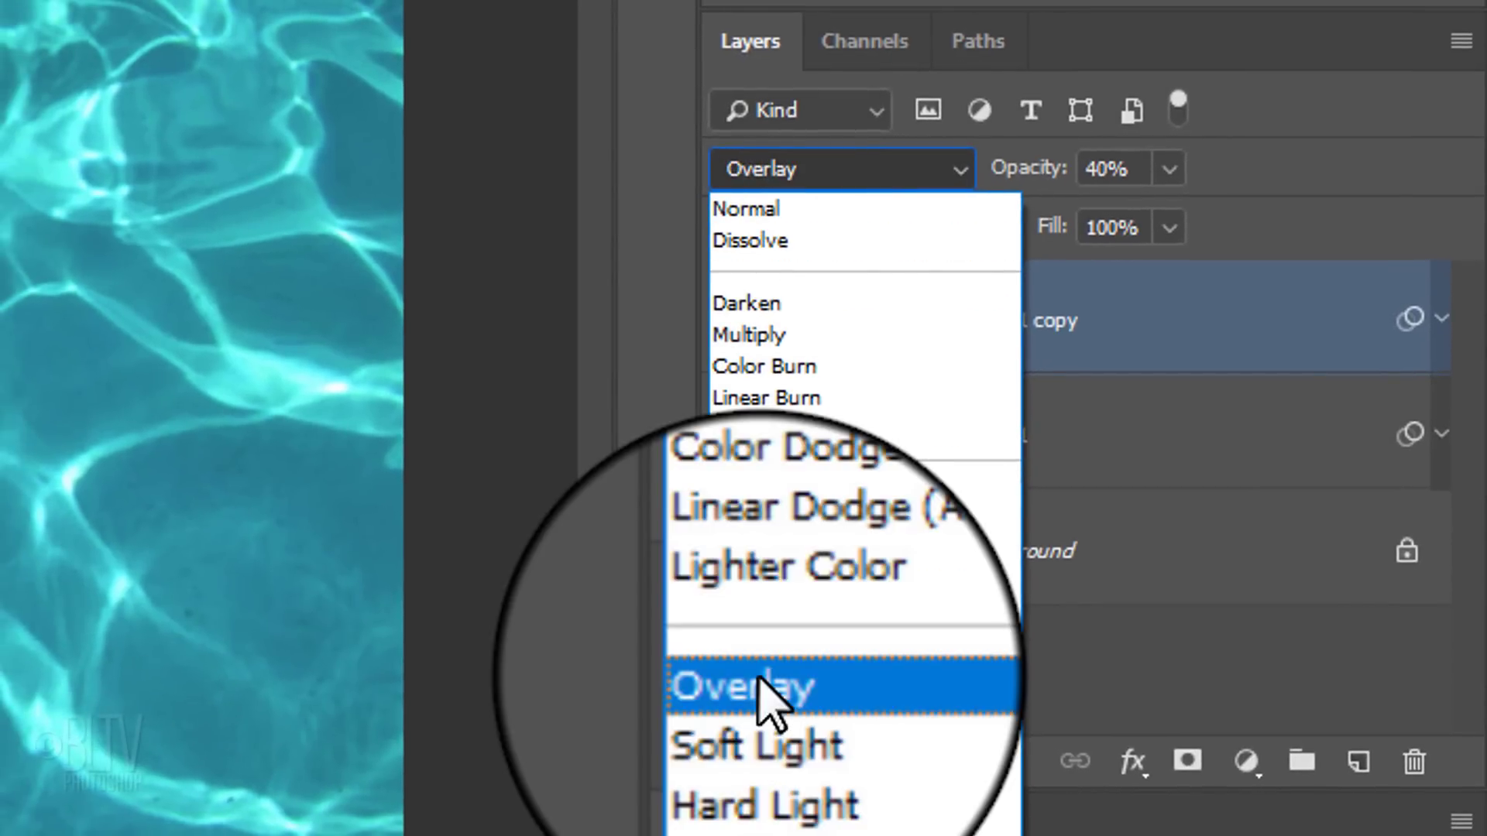
{"action": "left_click", "coordinate": [757, 681]}
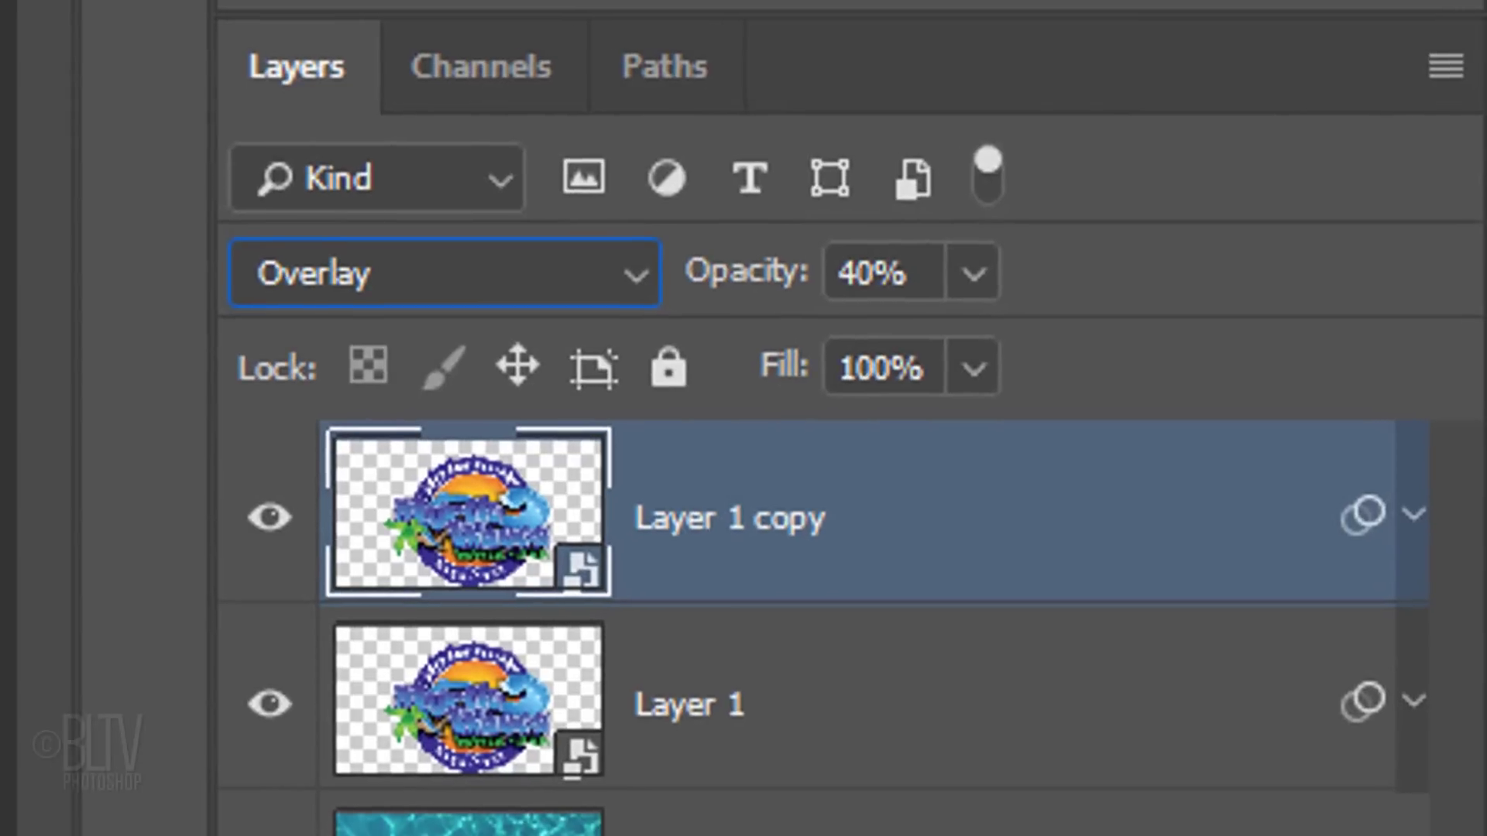
{"action": "left_click", "coordinate": [916, 276]}
{"action": "type", "text": "70"}
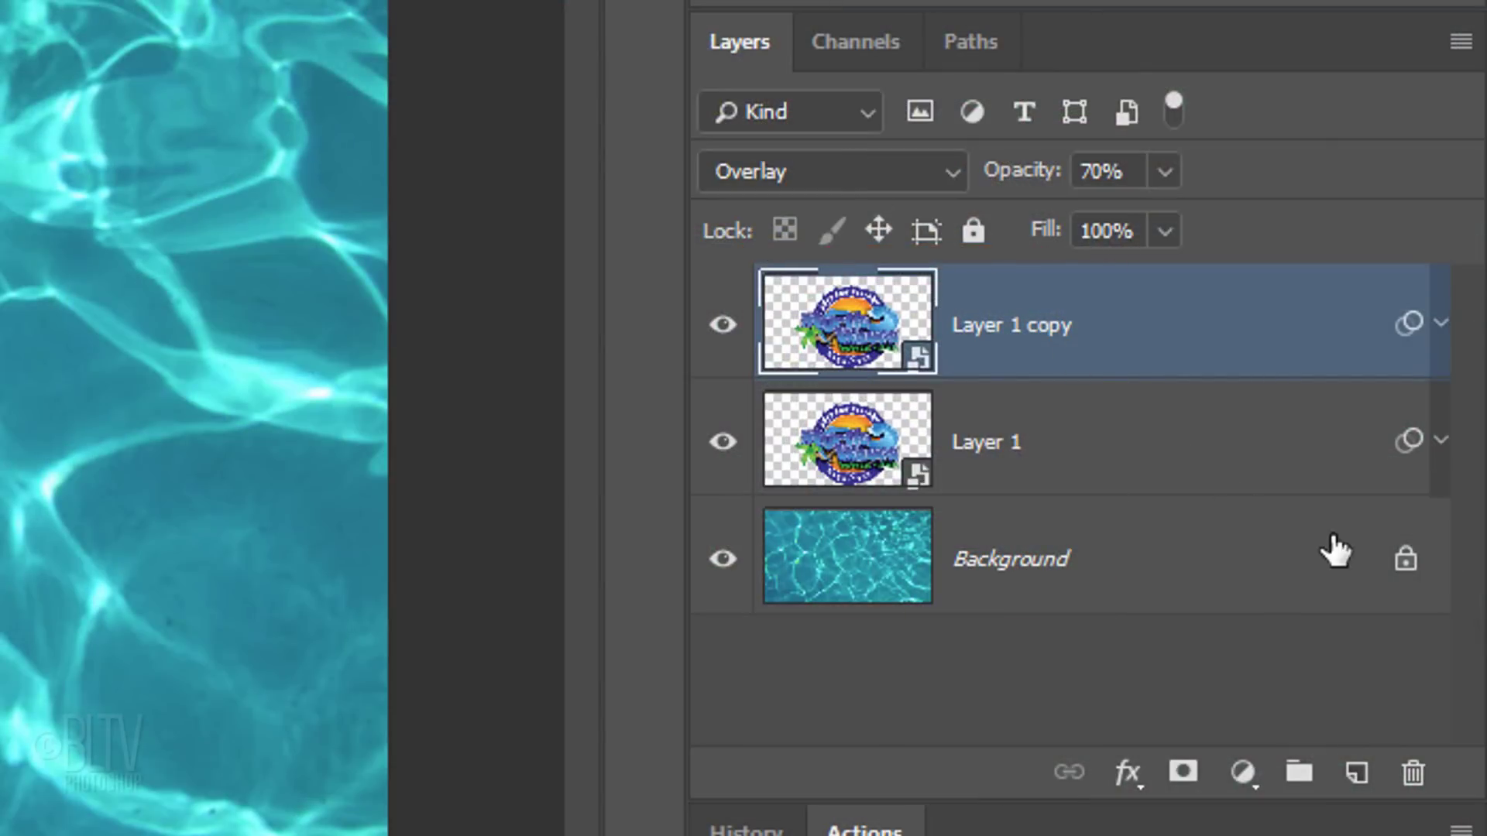
Step: Unlock the Background layer and group it with both logo layers into Group 1
{"action": "left_click", "coordinate": [1404, 562]}
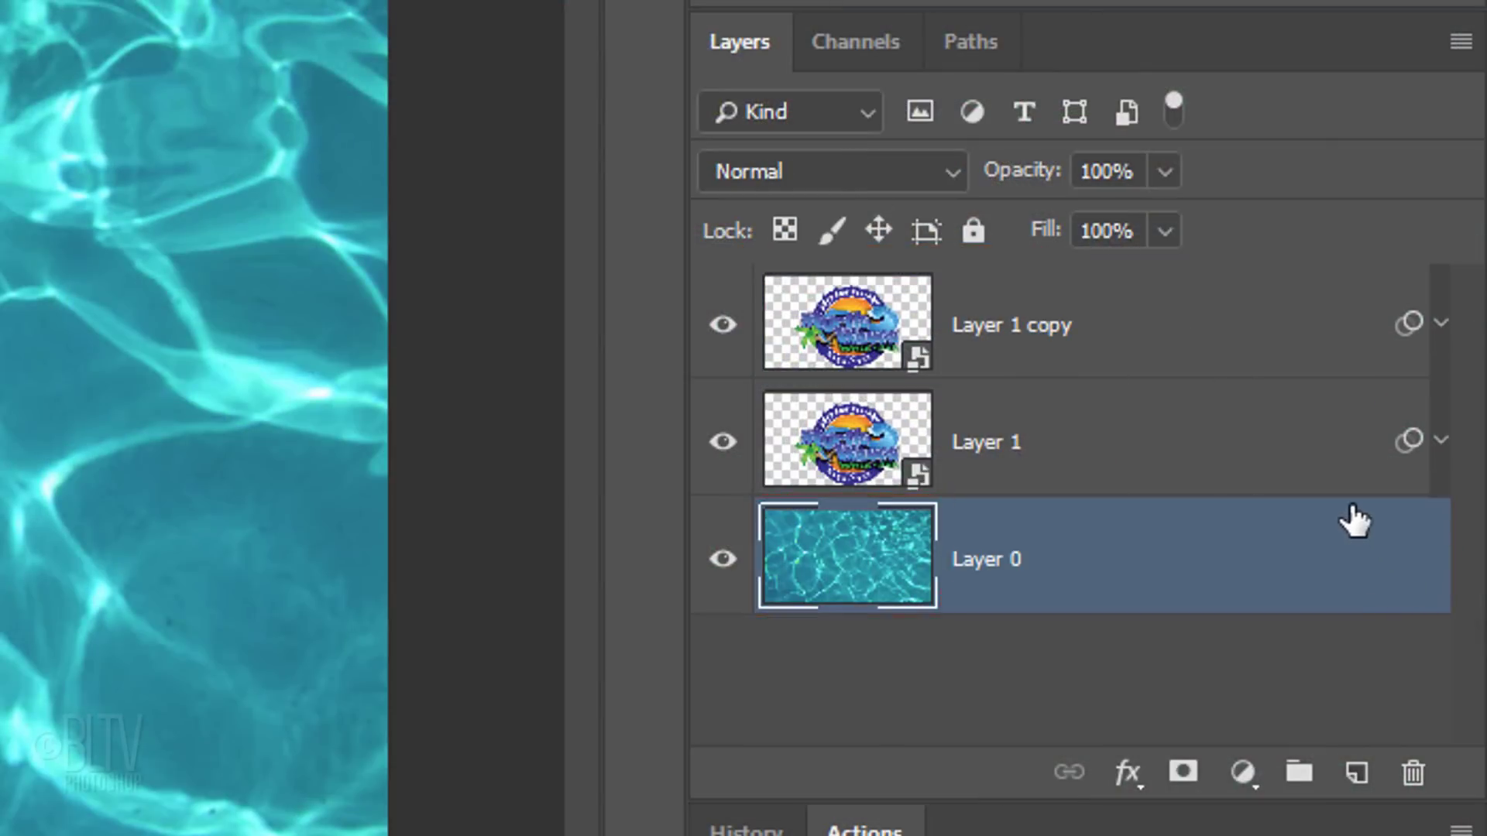
{"action": "left_click", "coordinate": [1211, 345], "text": "shift"}
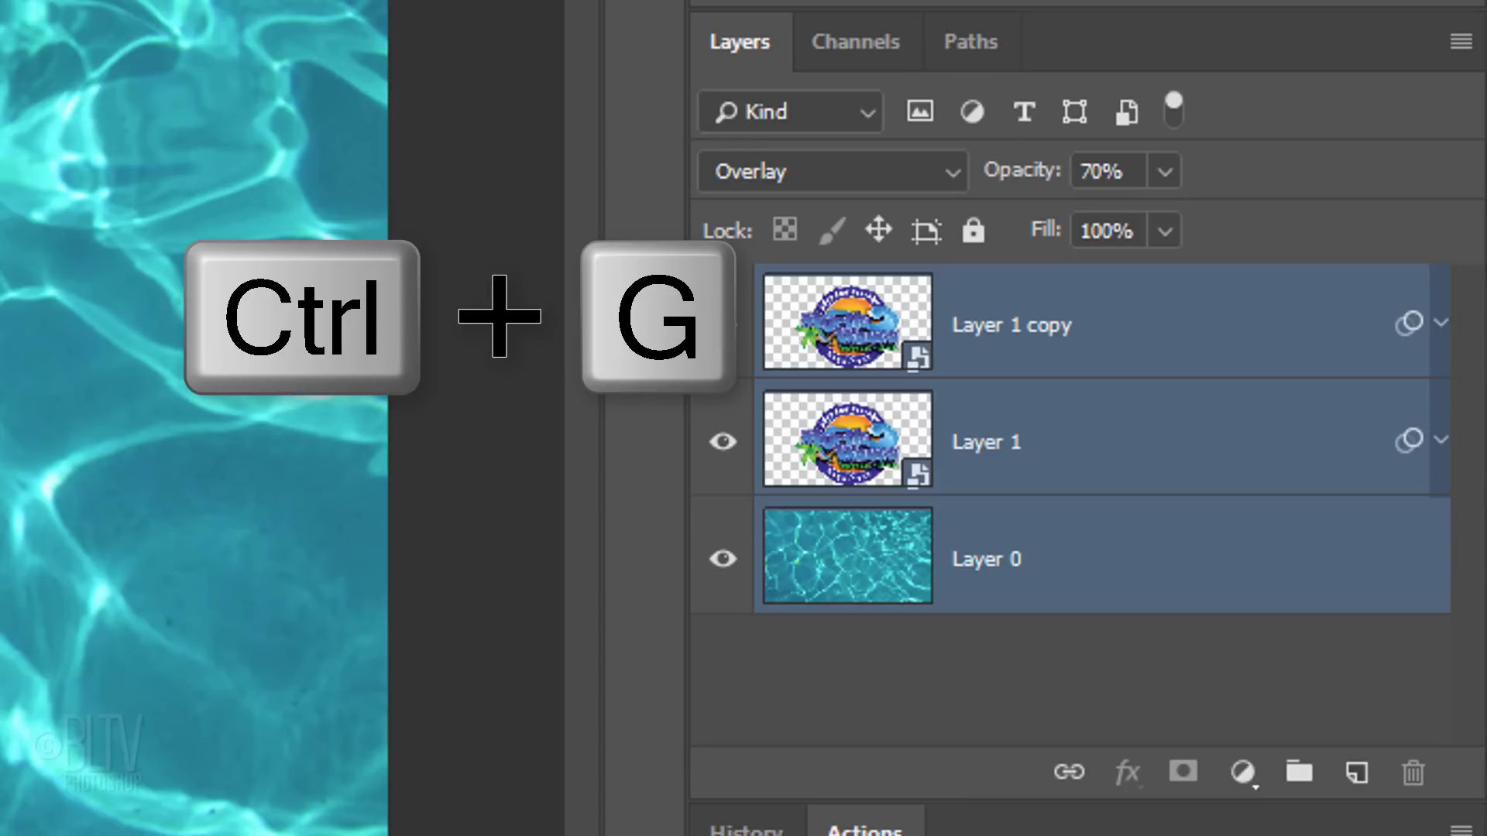
{"action": "key", "text": "ctrl+g"}
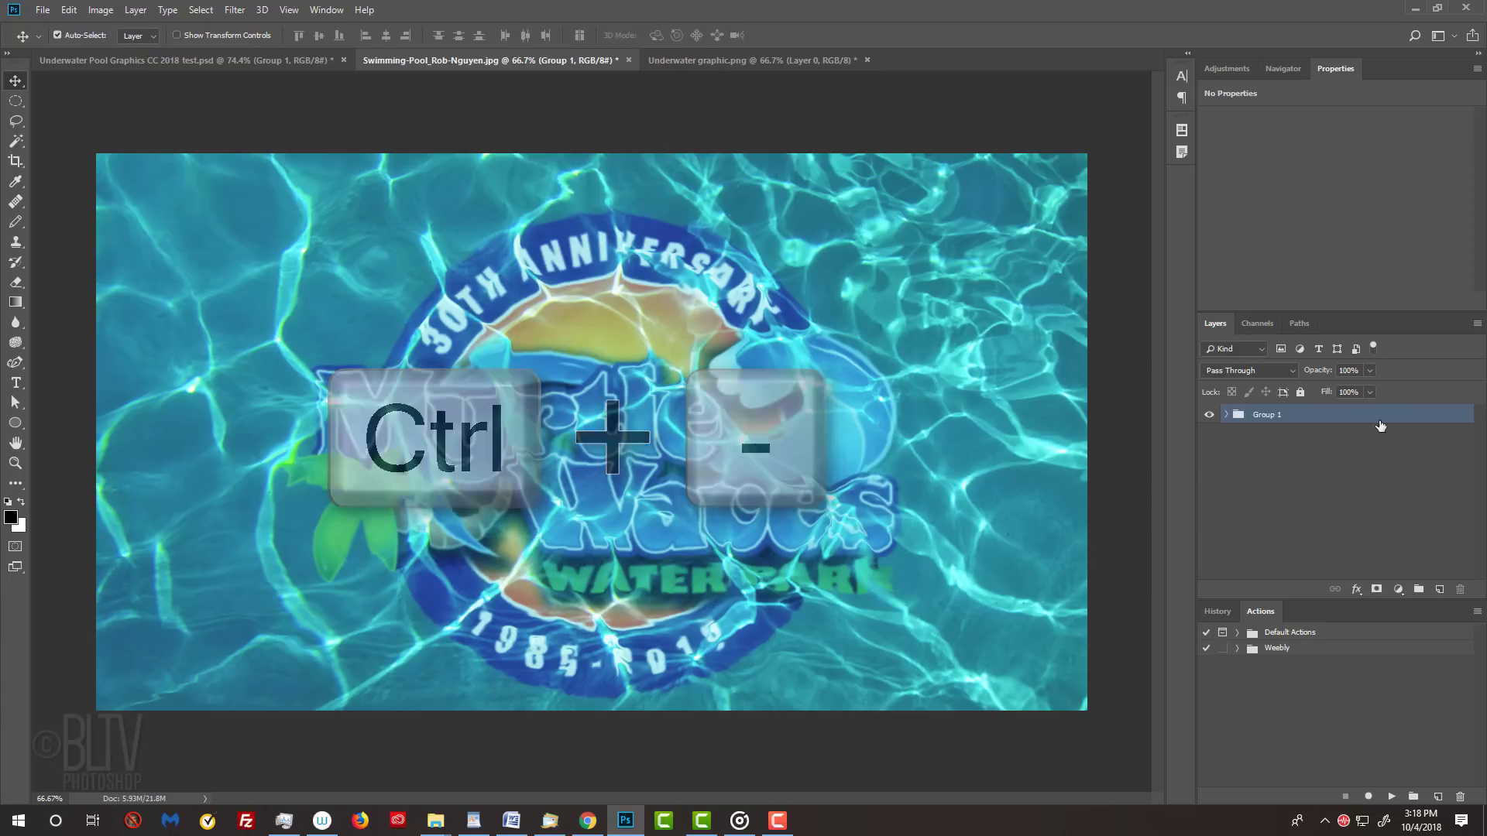
Step: Apply a Perspective transform to Group 1, accepting the smart filters warning
{"action": "key", "text": "ctrl+minus"}
{"action": "key", "text": "ctrl+minus"}
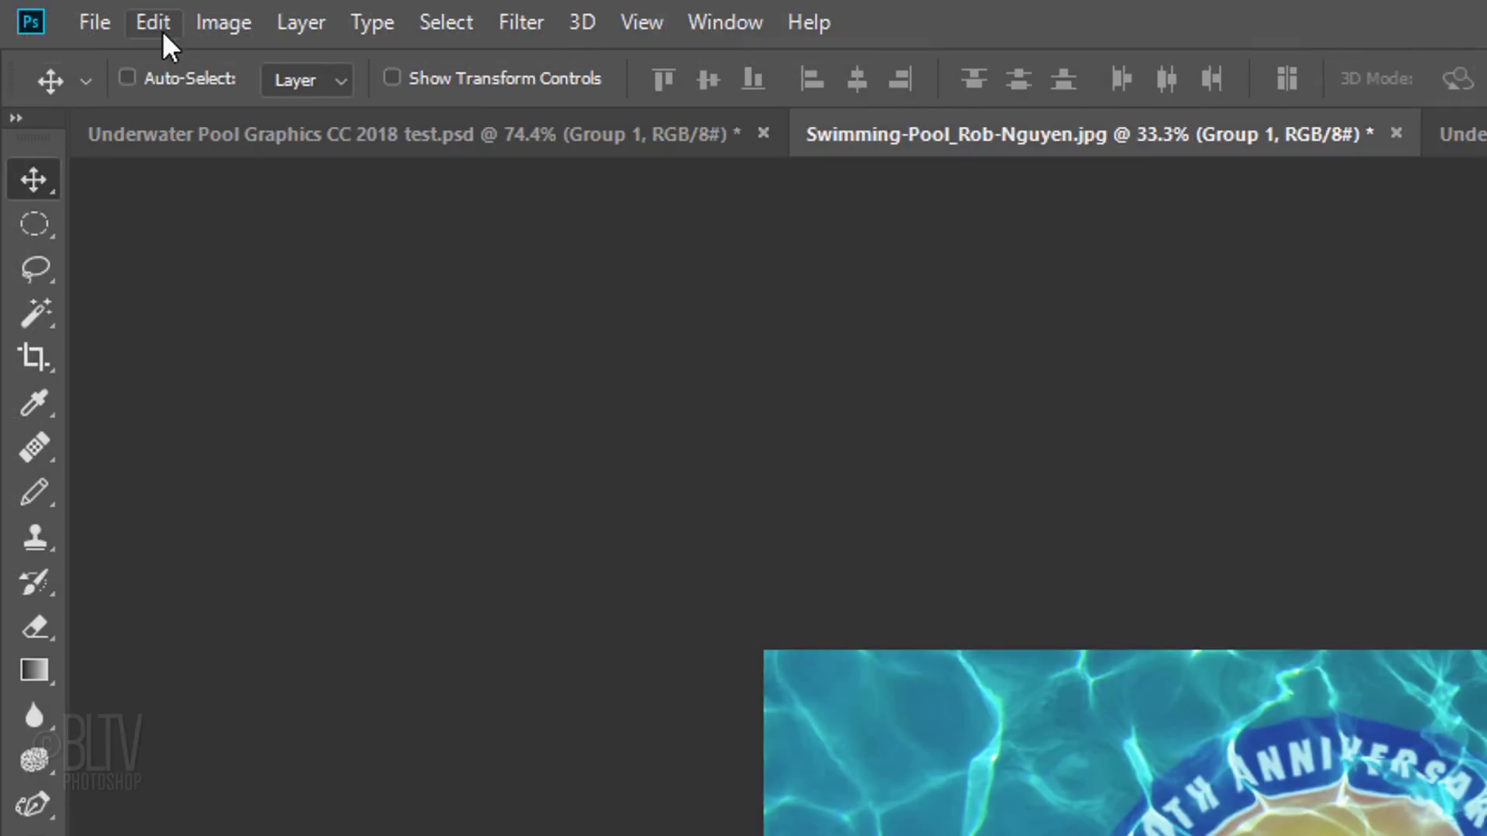
{"action": "left_click", "coordinate": [157, 24]}
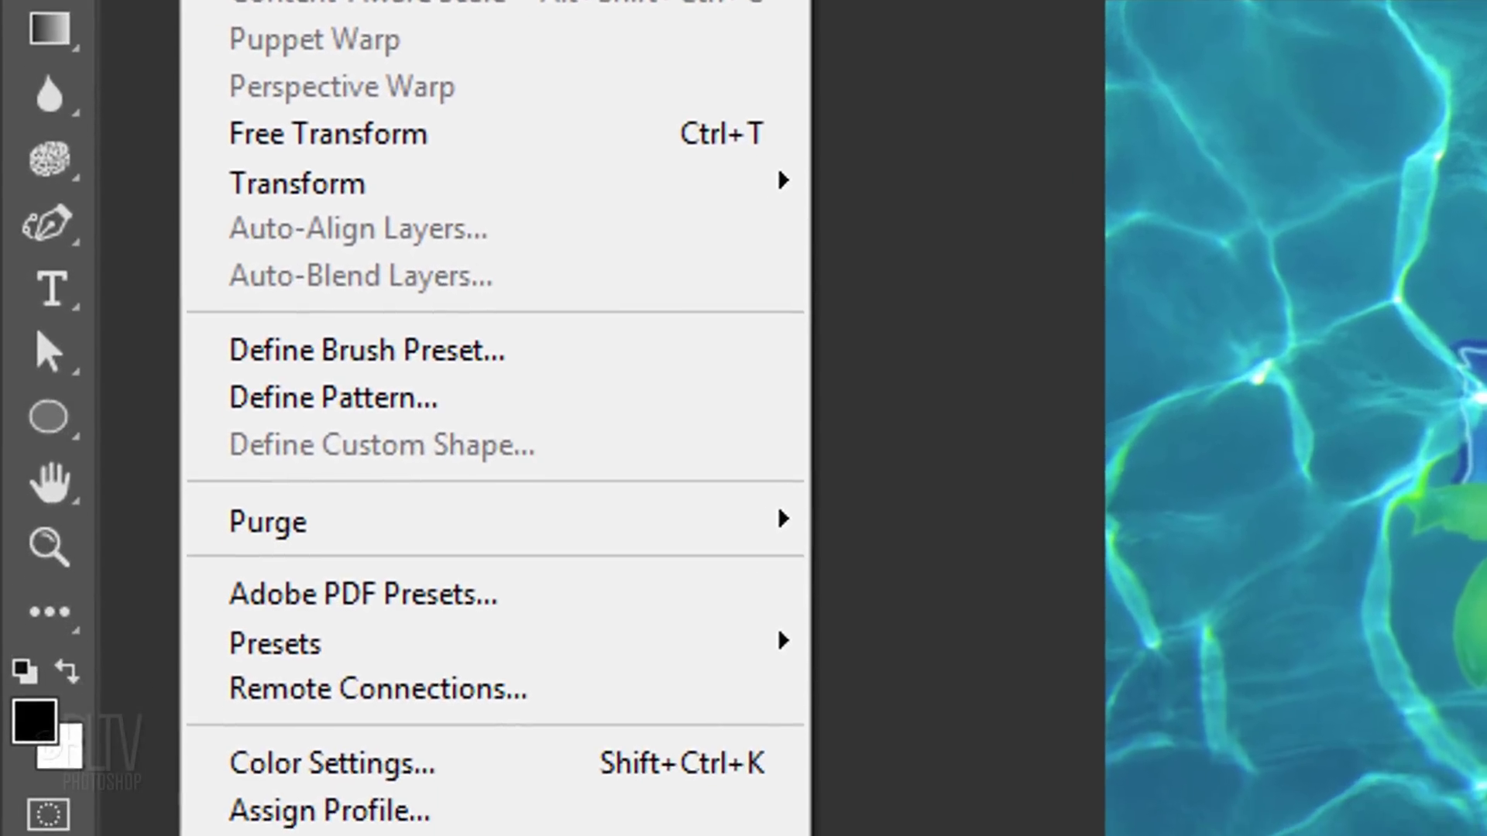
{"action": "mouse_move", "coordinate": [245, 341]}
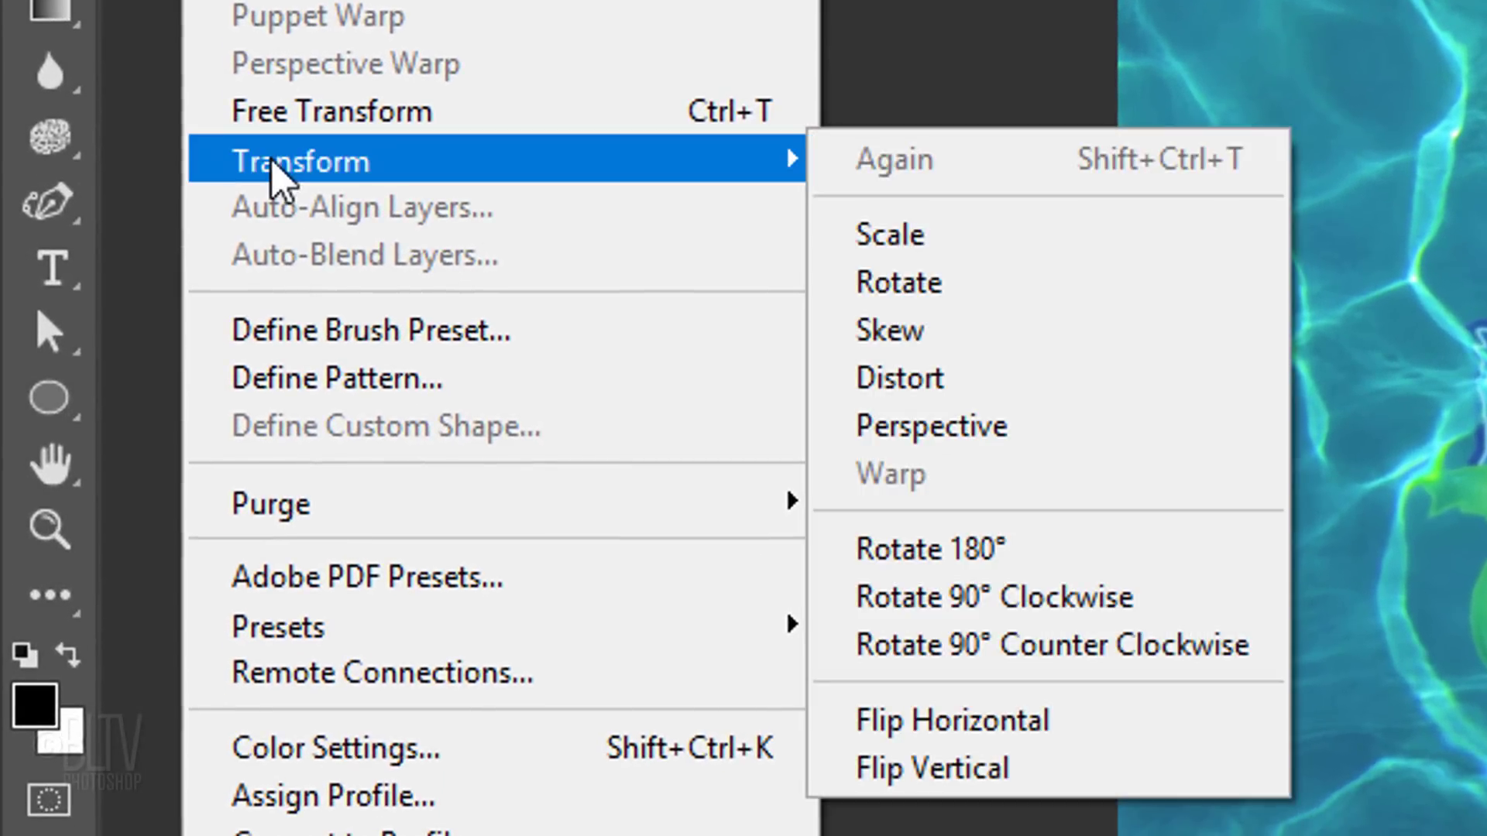
{"action": "left_click", "coordinate": [941, 427]}
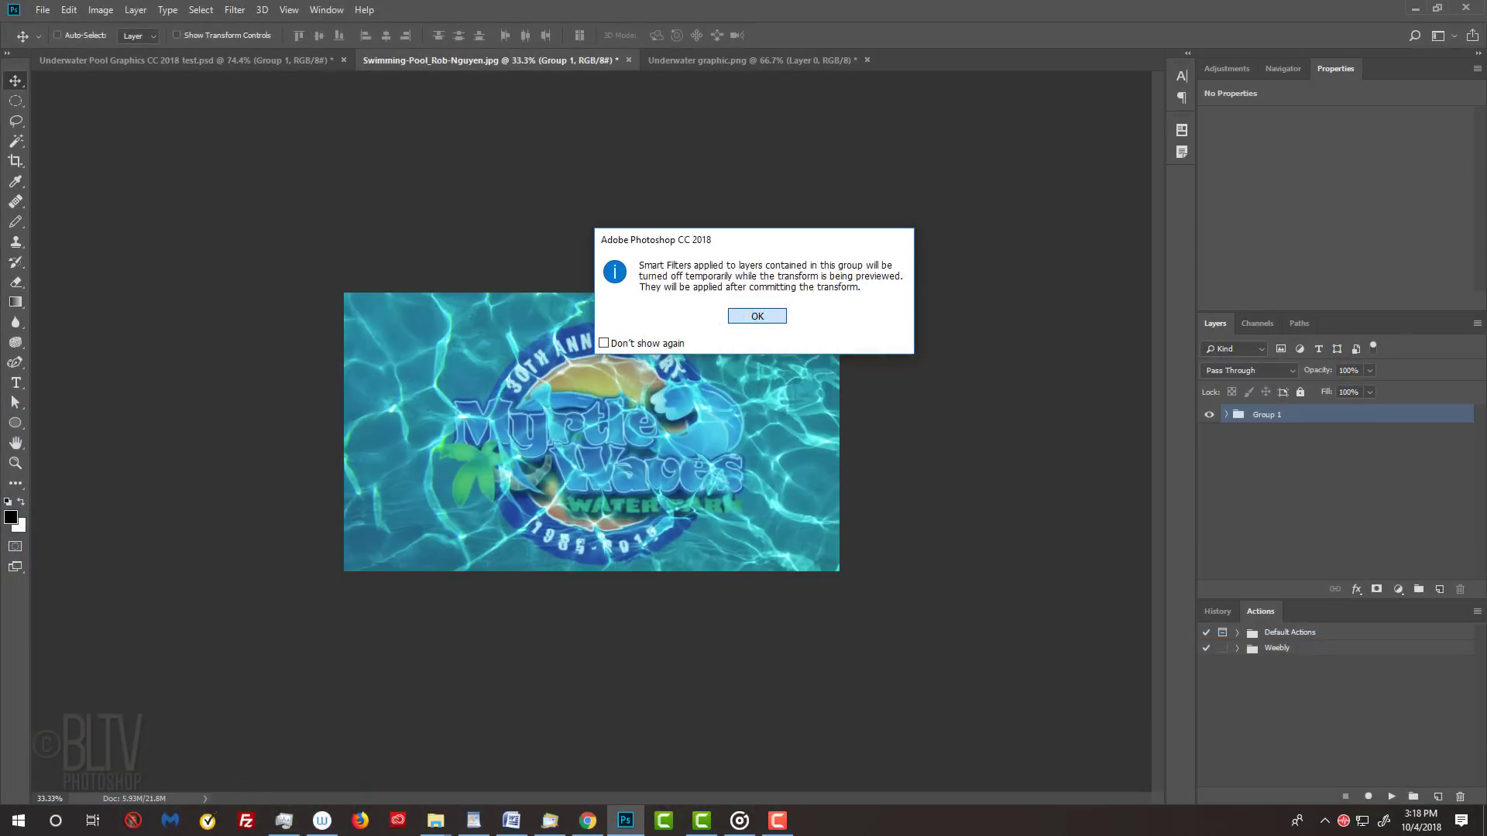
{"action": "left_click", "coordinate": [782, 499]}
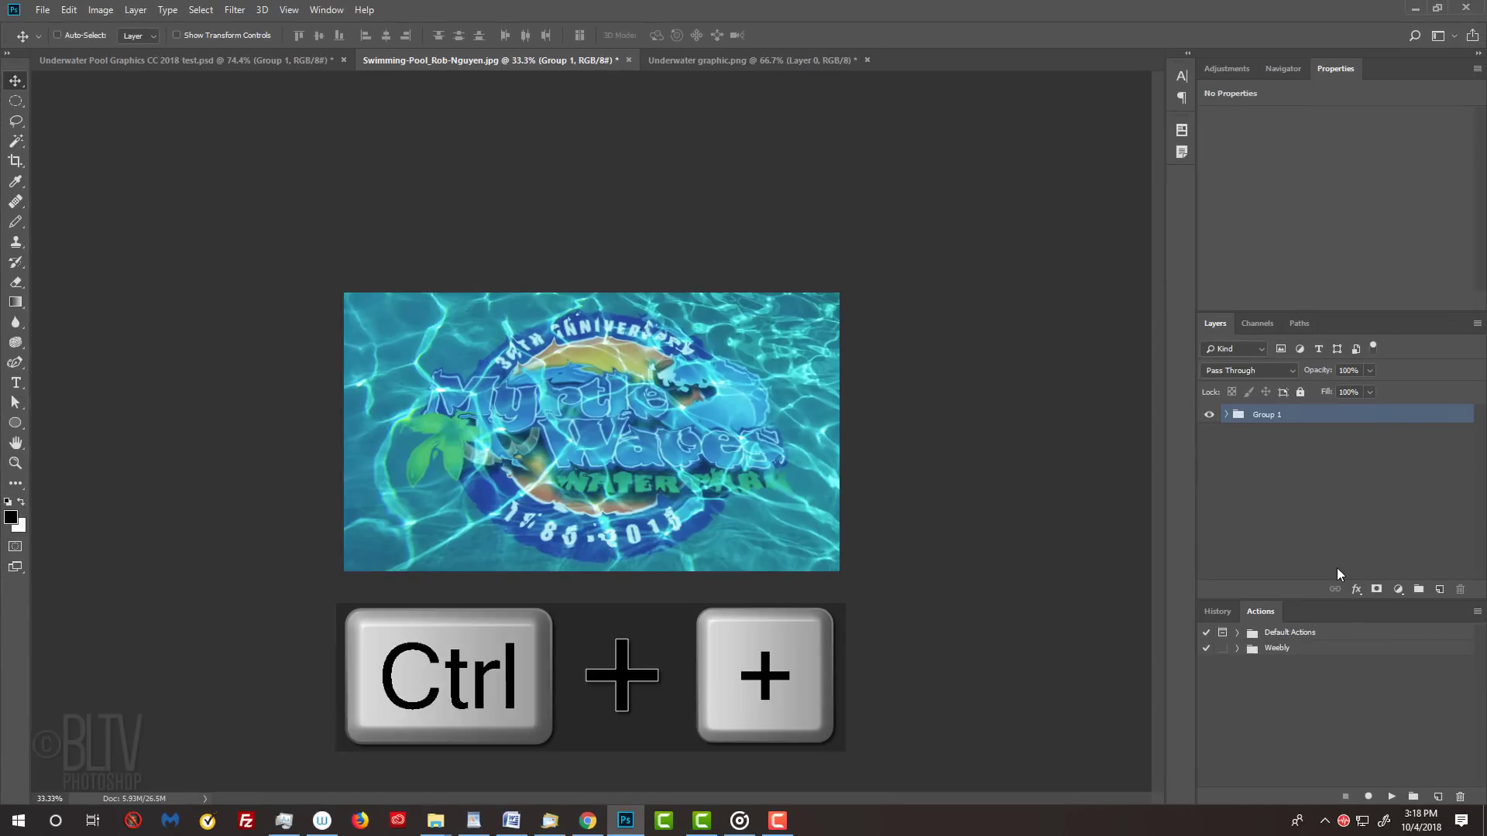
{"action": "key", "text": "ctrl+plus"}
{"action": "key", "text": "ctrl+plus"}
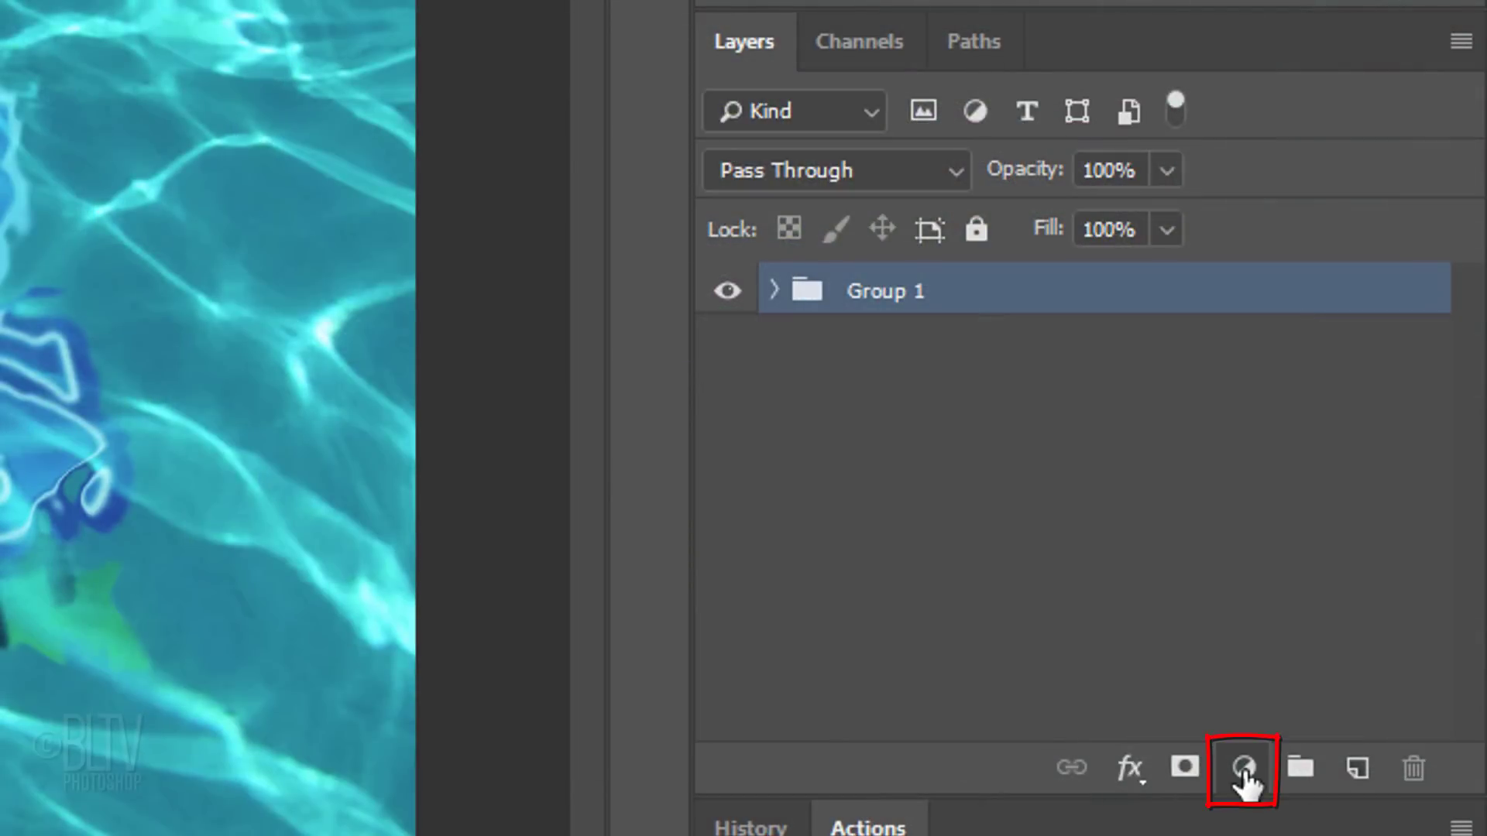
Step: Add a Levels adjustment layer with midtone gamma 0.90 and white input level 220
{"action": "left_click", "coordinate": [1244, 770]}
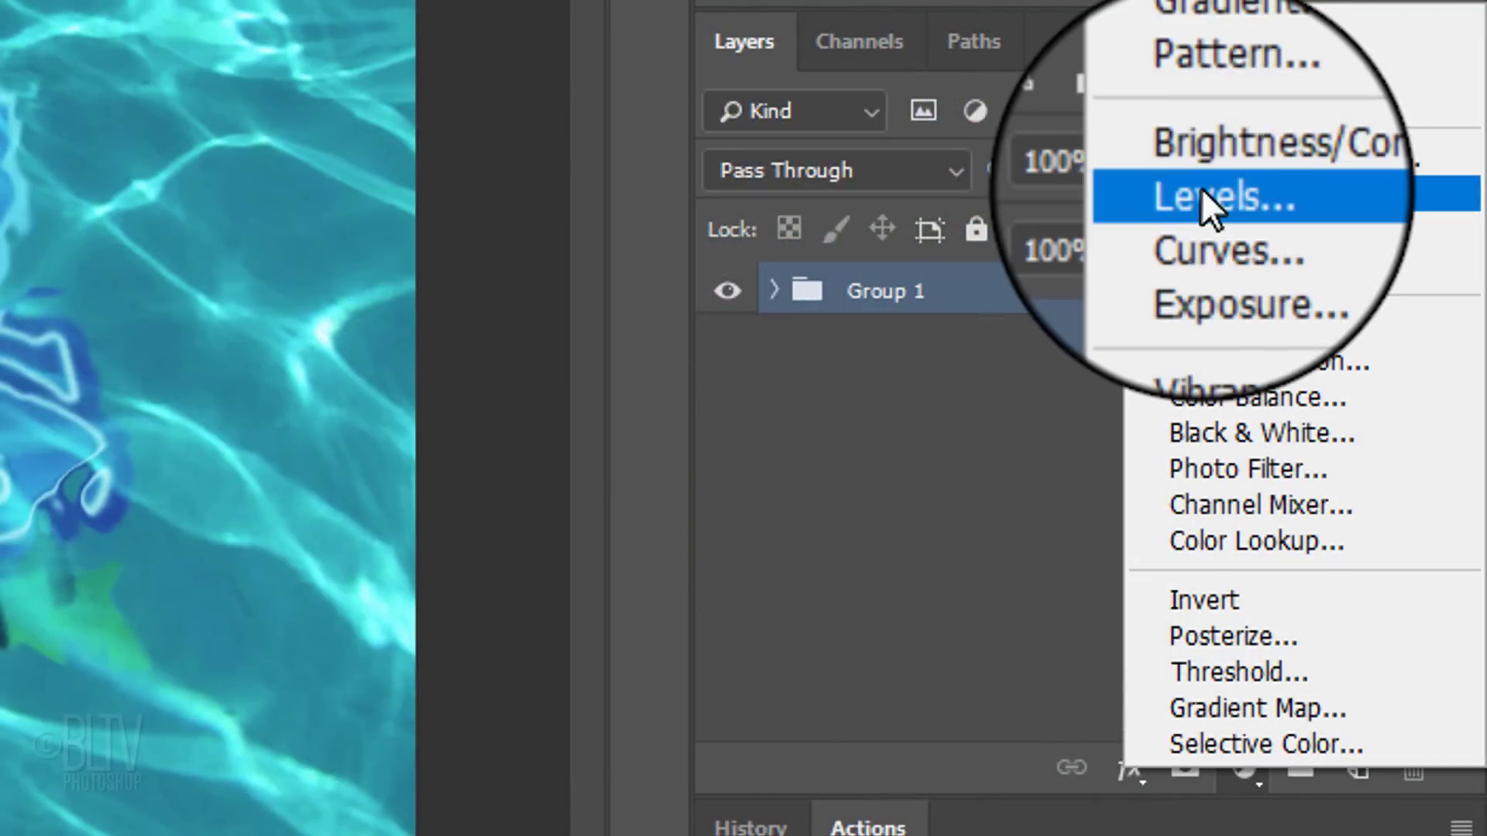
{"action": "left_click", "coordinate": [1208, 192]}
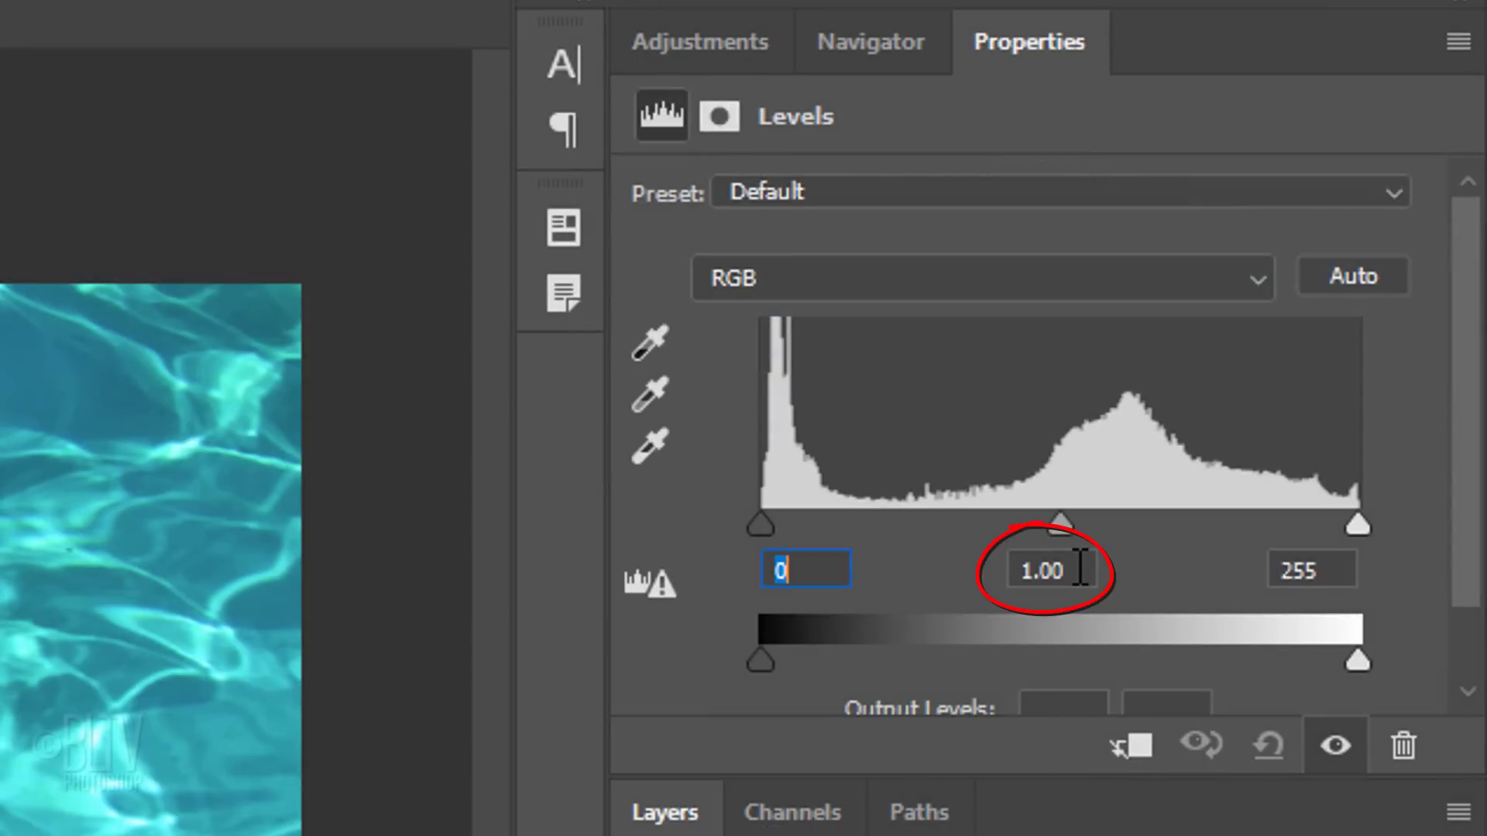
{"action": "left_click", "coordinate": [1080, 570]}
{"action": "type", "text": "0.90"}
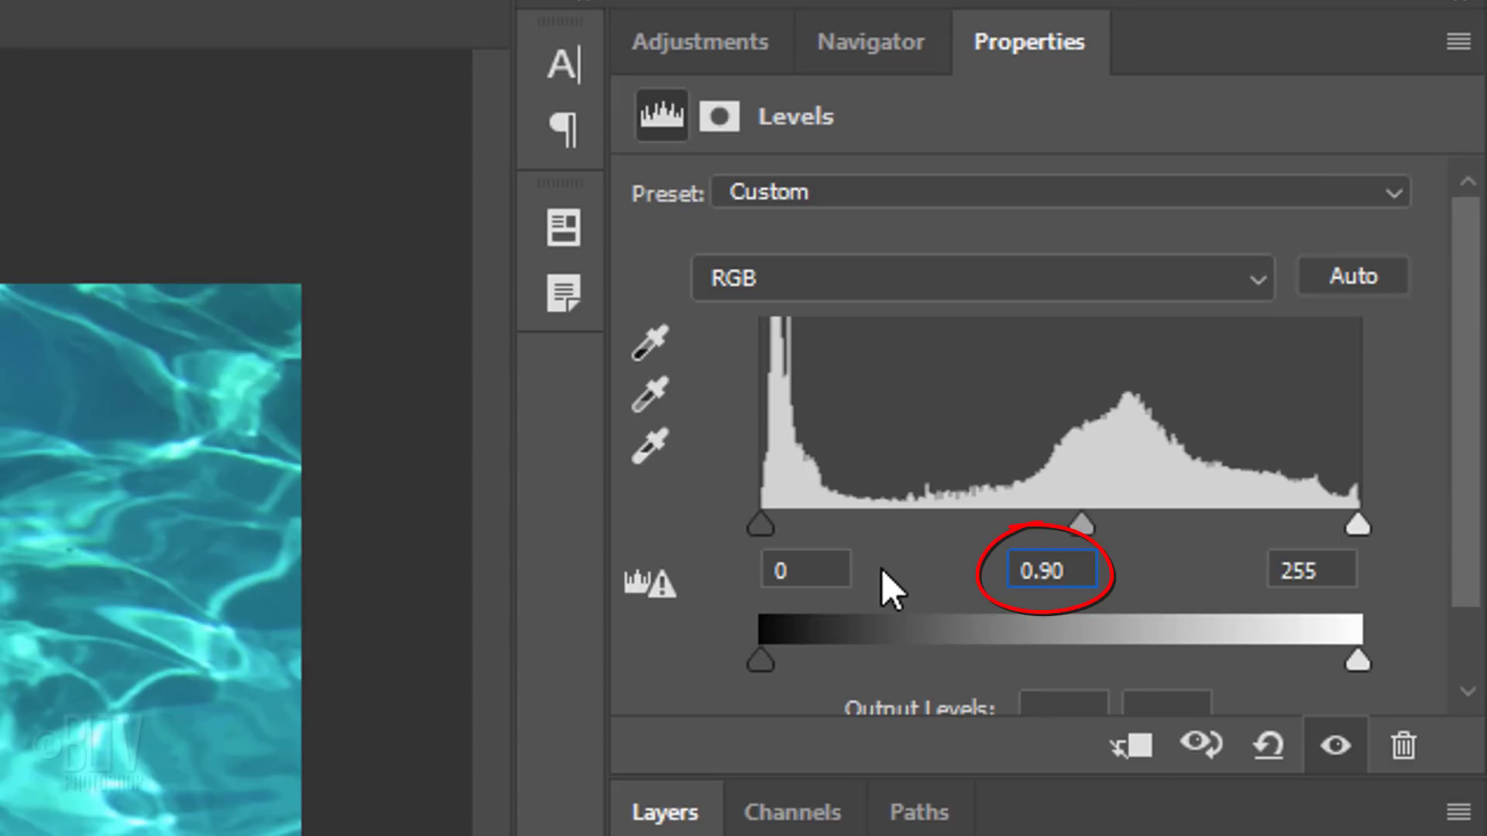
{"action": "left_click", "coordinate": [1329, 570]}
{"action": "double_click", "coordinate": [1329, 570]}
{"action": "type", "text": "220"}
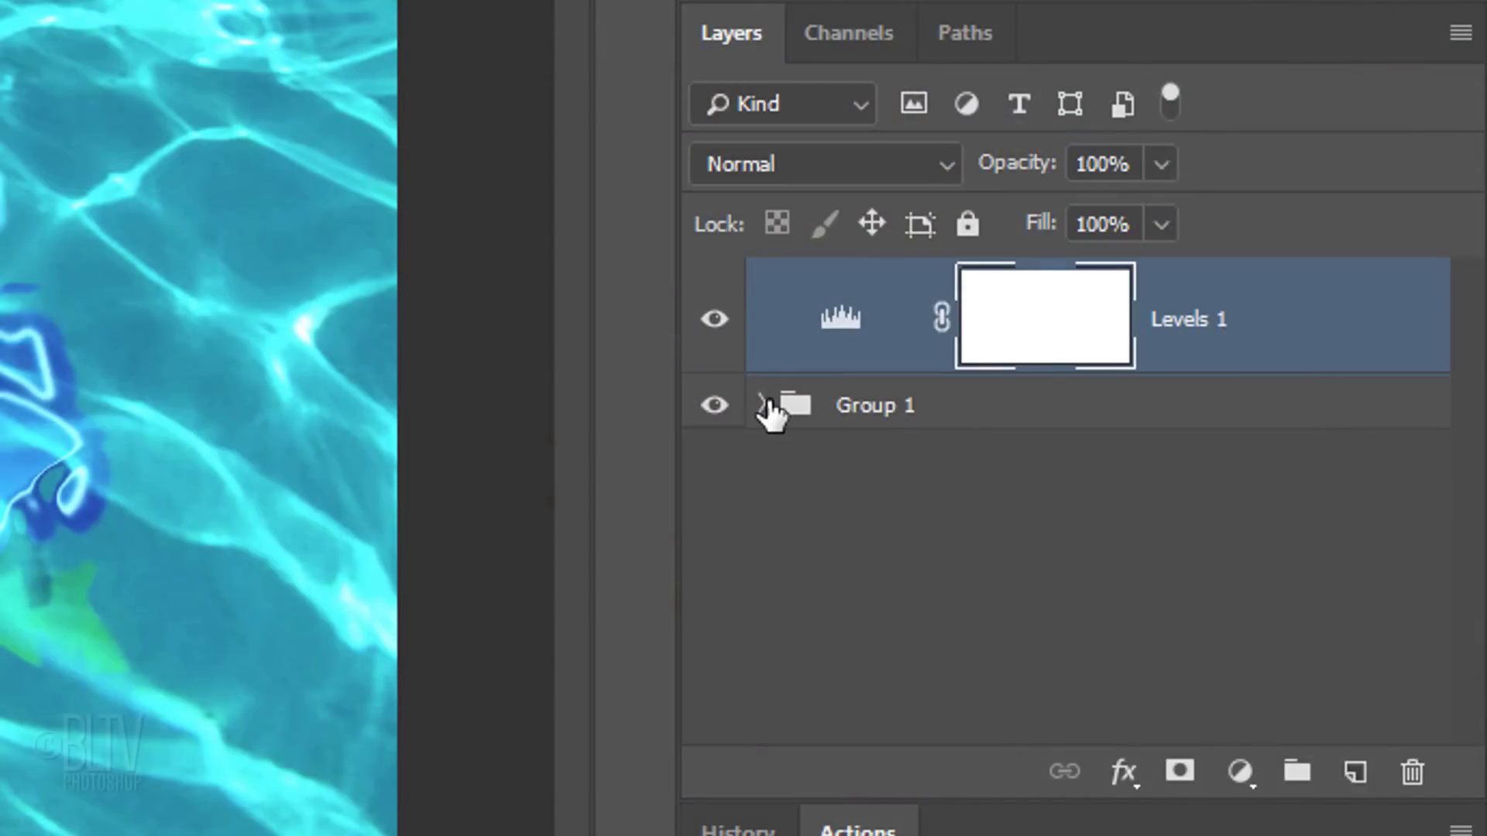
Step: Open the Layer 1 copy smart object, add an empty Layer 2 and hide the logo layer
{"action": "left_click", "coordinate": [761, 405]}
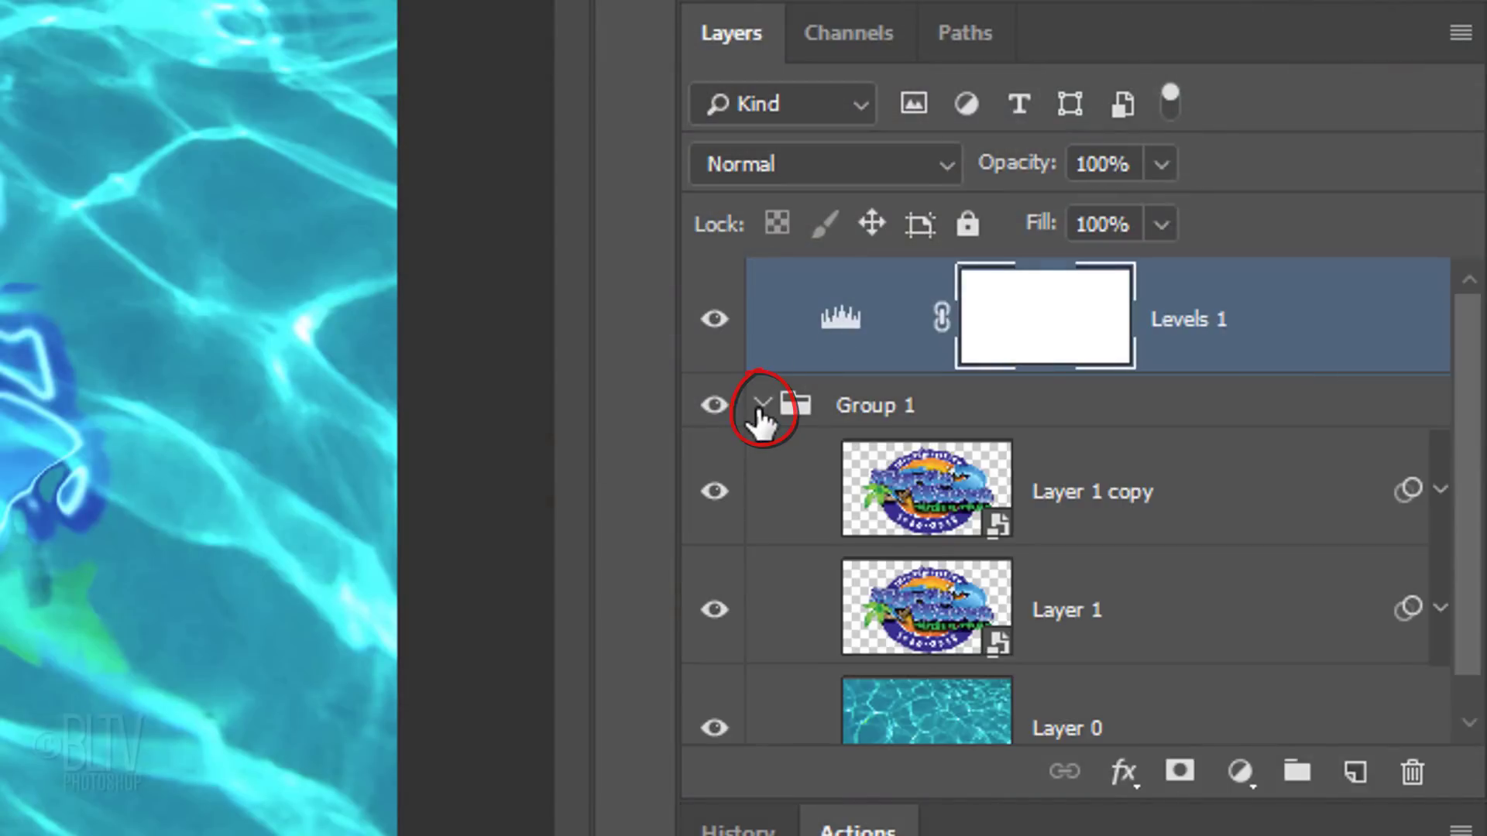
{"action": "left_click", "coordinate": [907, 504]}
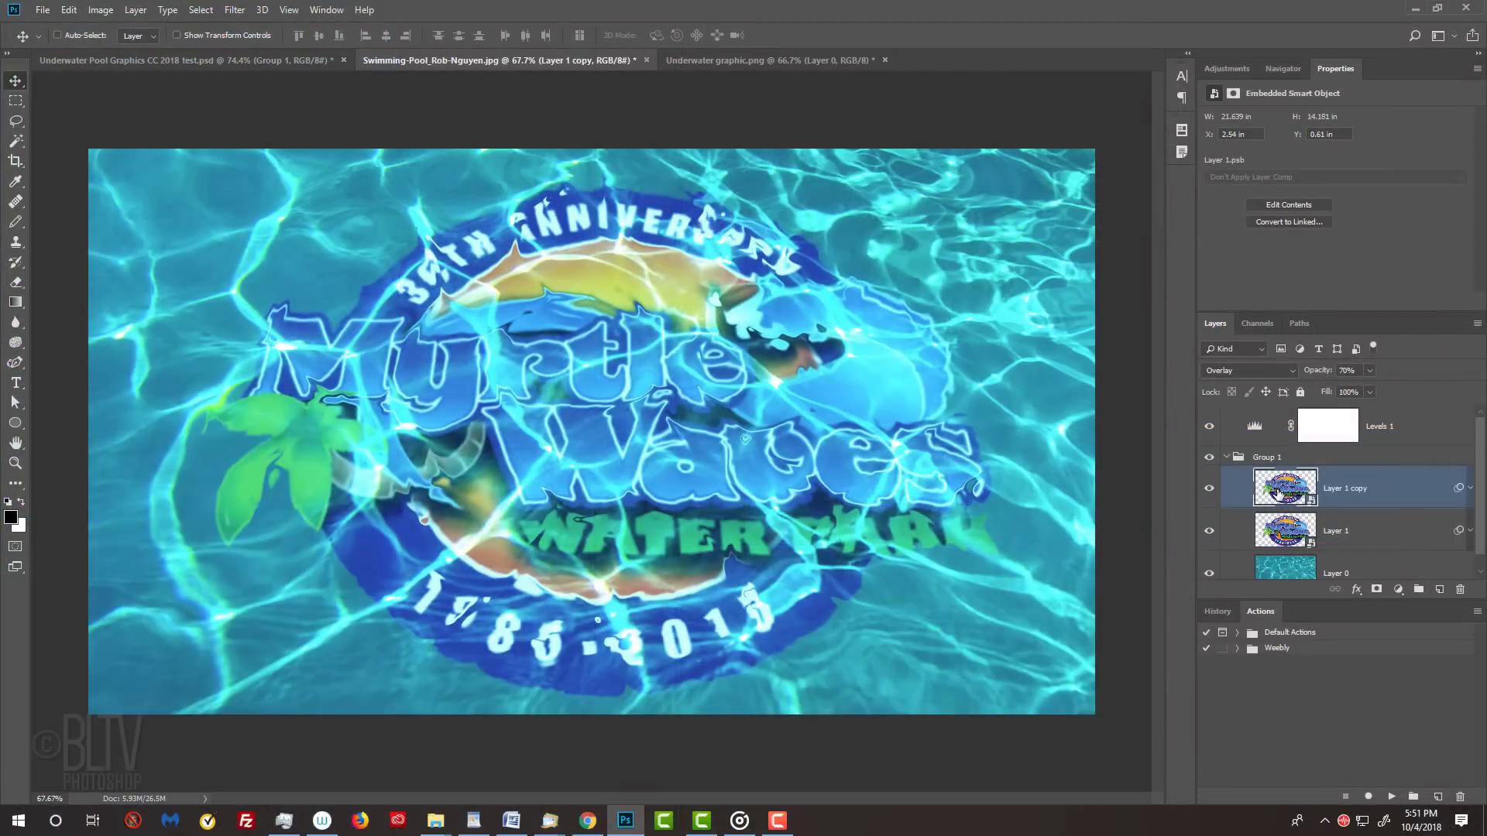
{"action": "double_click", "coordinate": [908, 504]}
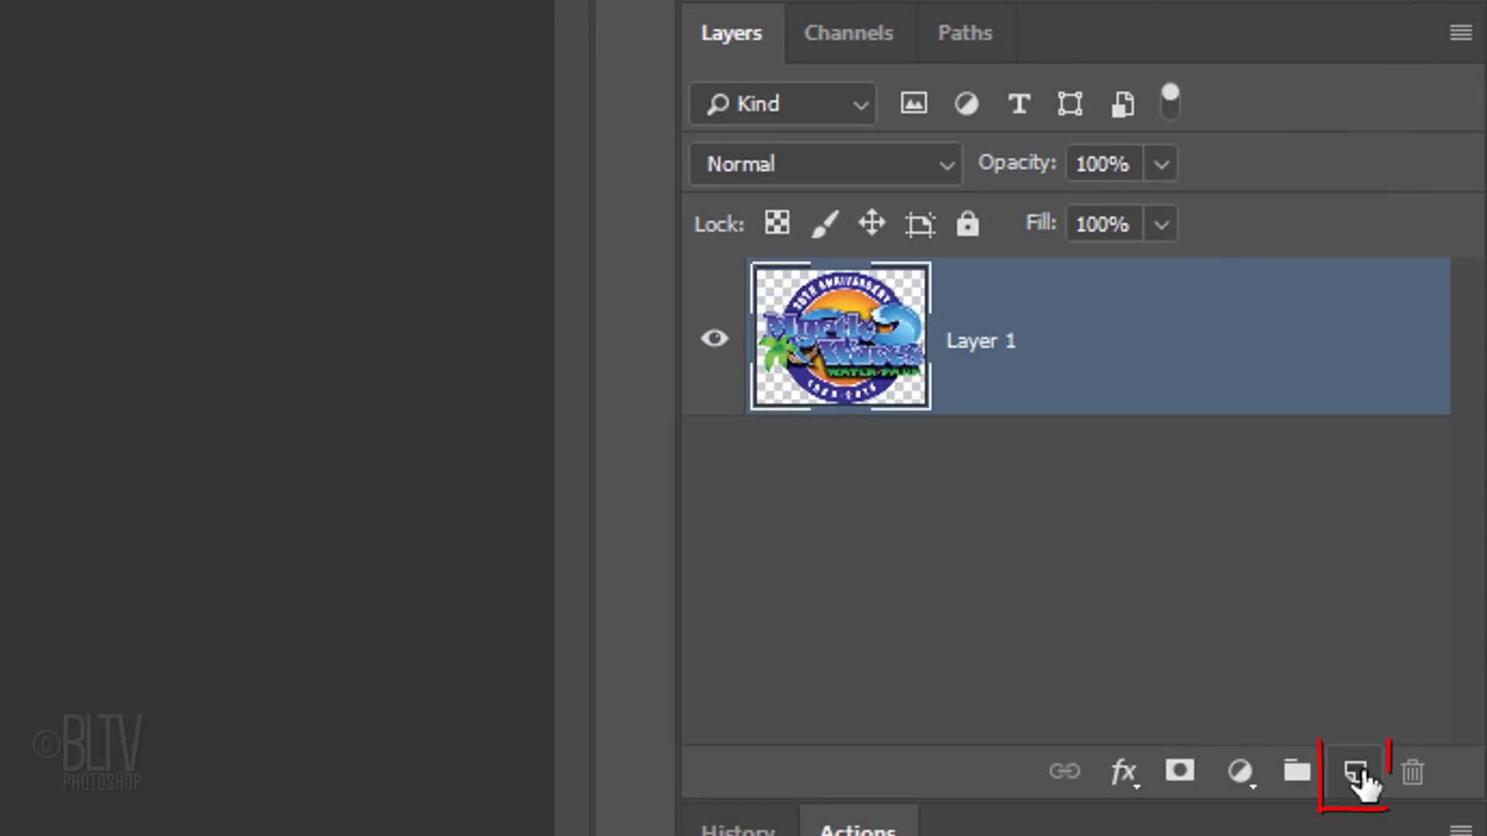
{"action": "left_click", "coordinate": [1356, 772]}
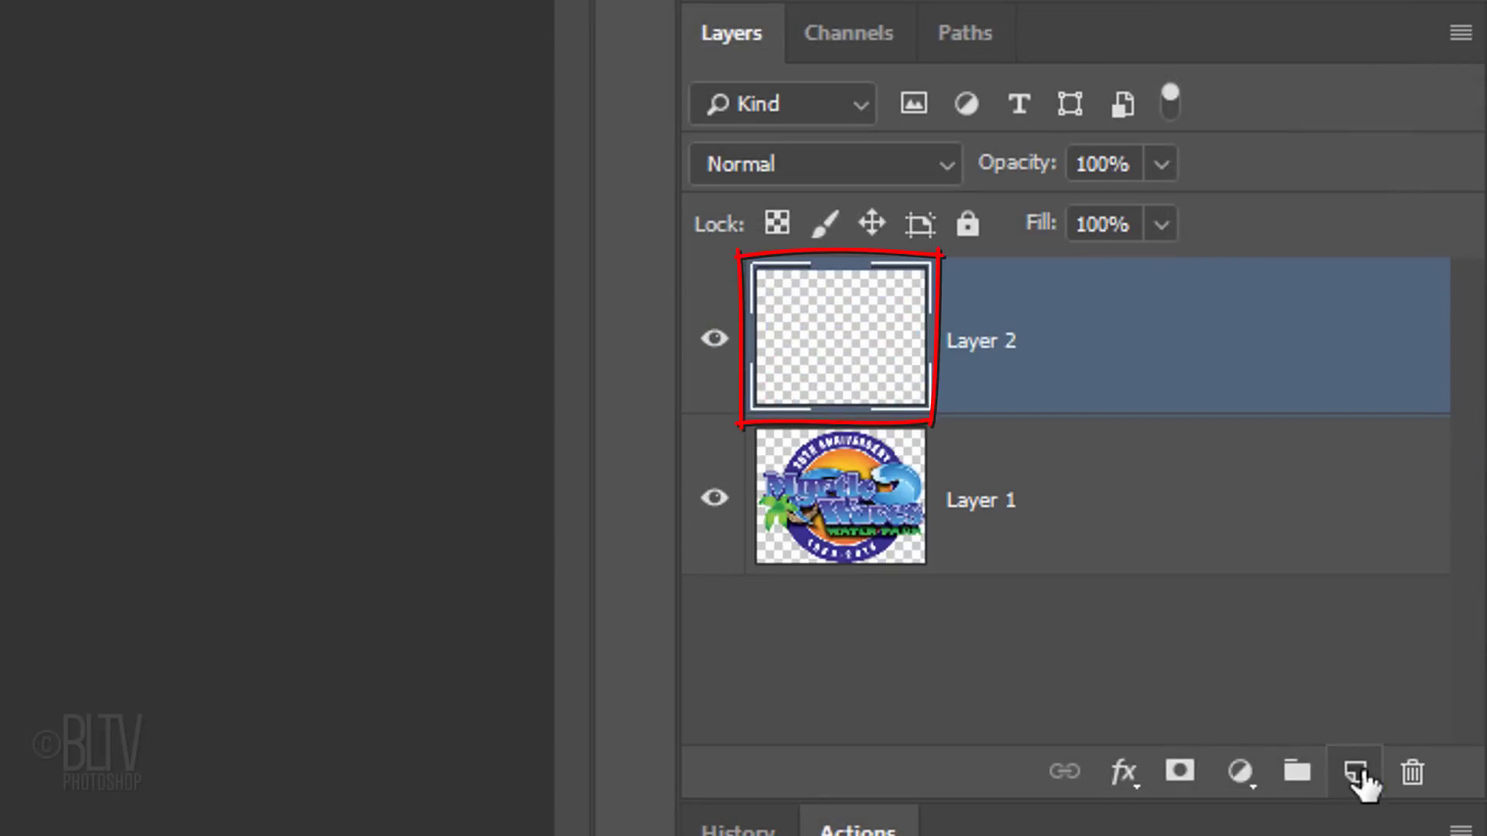
{"action": "left_click", "coordinate": [713, 500]}
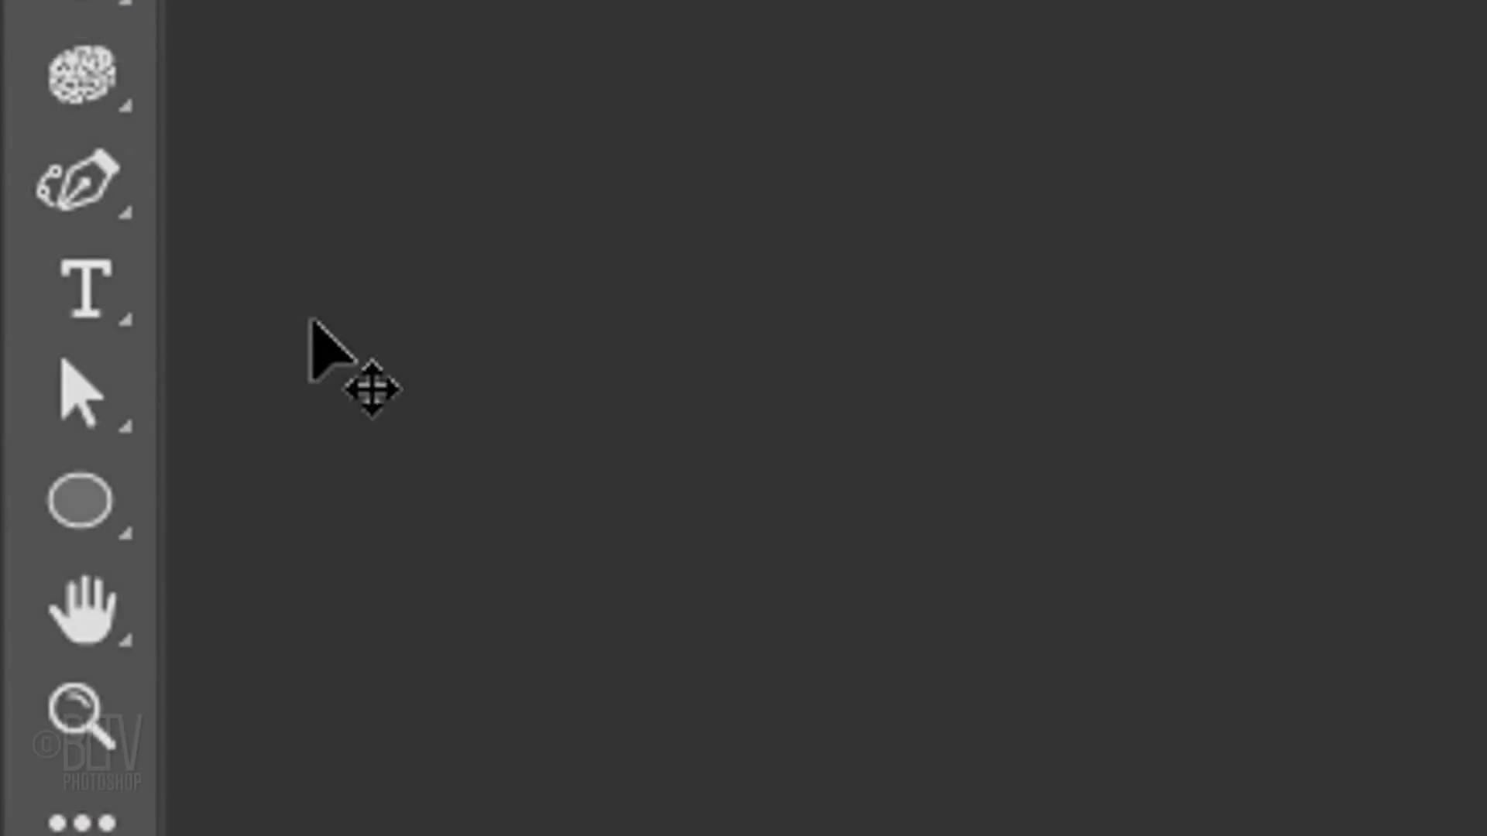
Step: Select the Horizontal Type Tool with the Bebas Neue font
{"action": "right_click", "coordinate": [16, 383]}
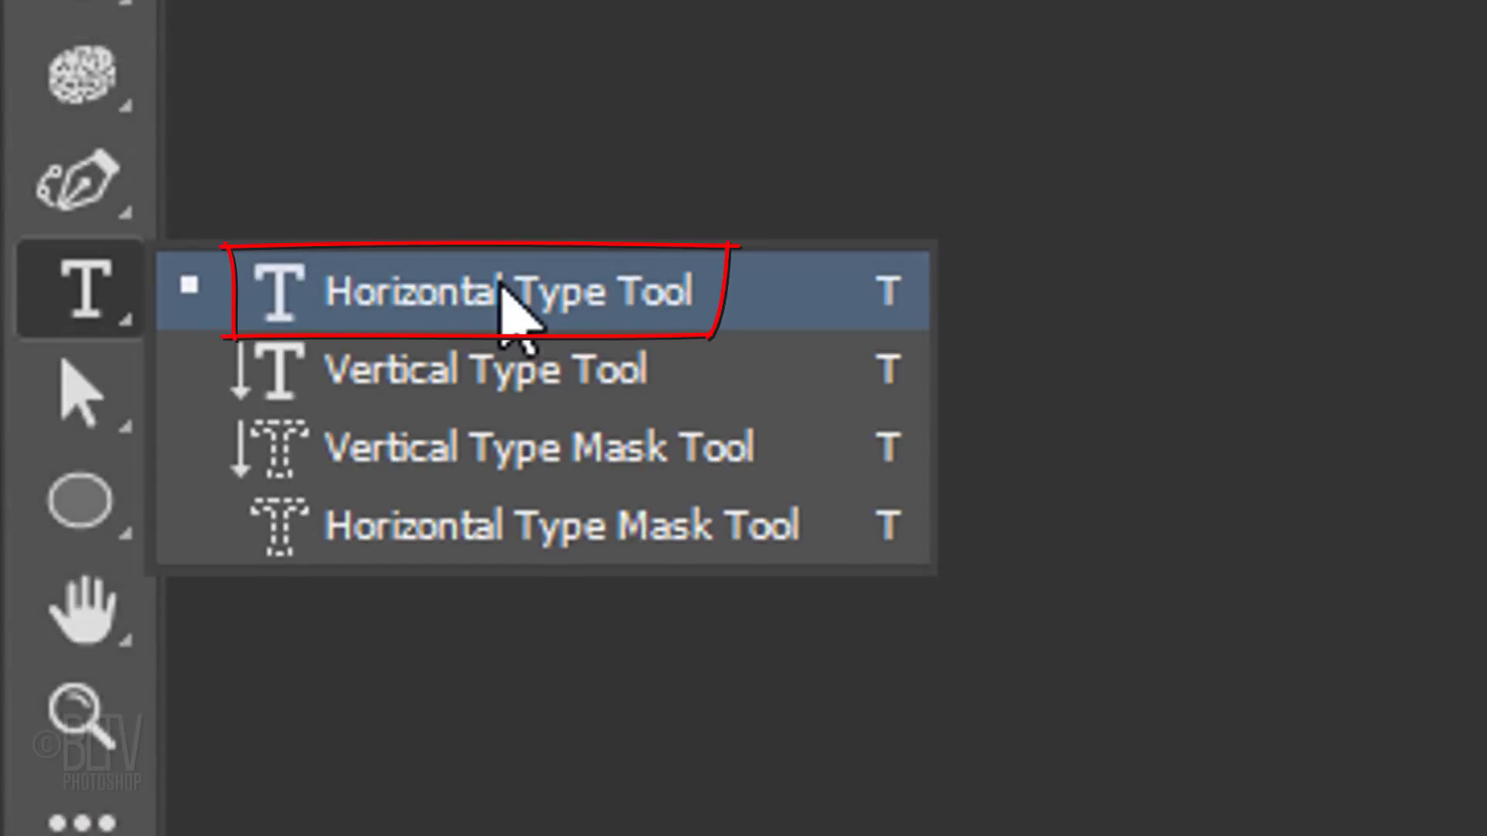
{"action": "left_click", "coordinate": [507, 305]}
{"action": "left_click", "coordinate": [453, 79]}
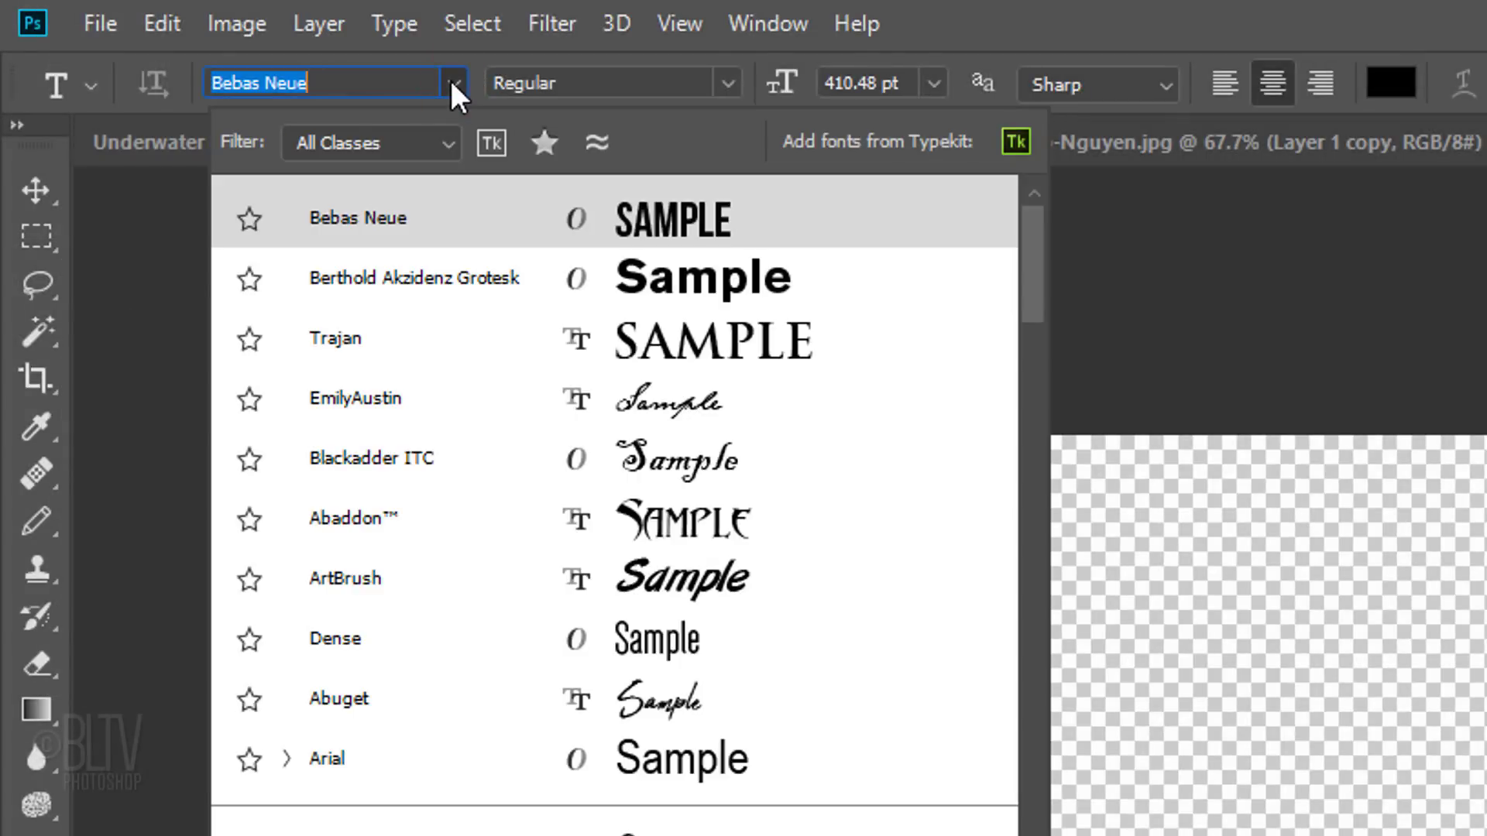
{"action": "left_click", "coordinate": [452, 82]}
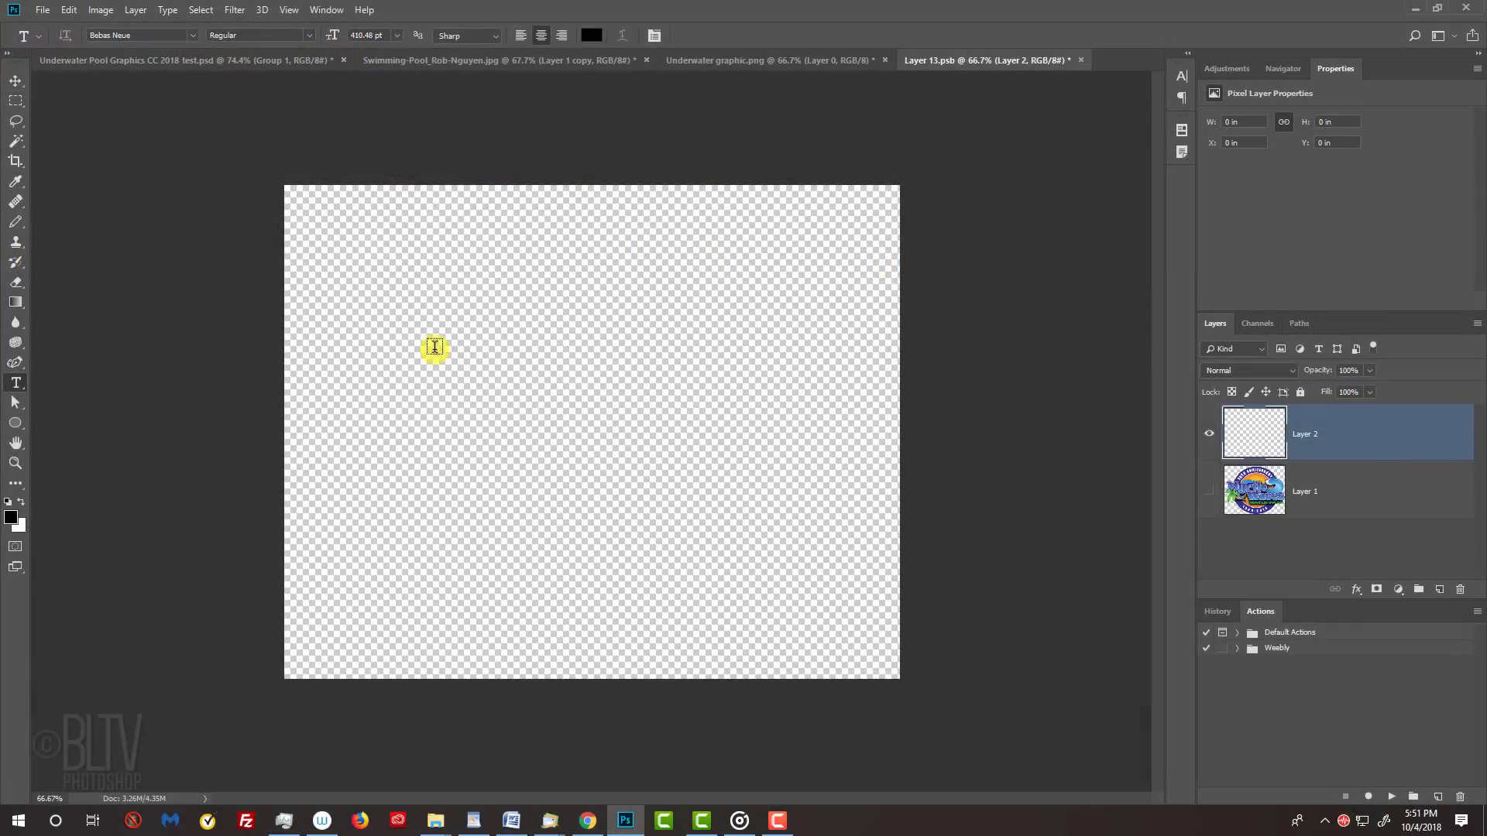
Step: Type SWIM on the canvas and scale it to about 631 pt
{"action": "left_click", "coordinate": [584, 438]}
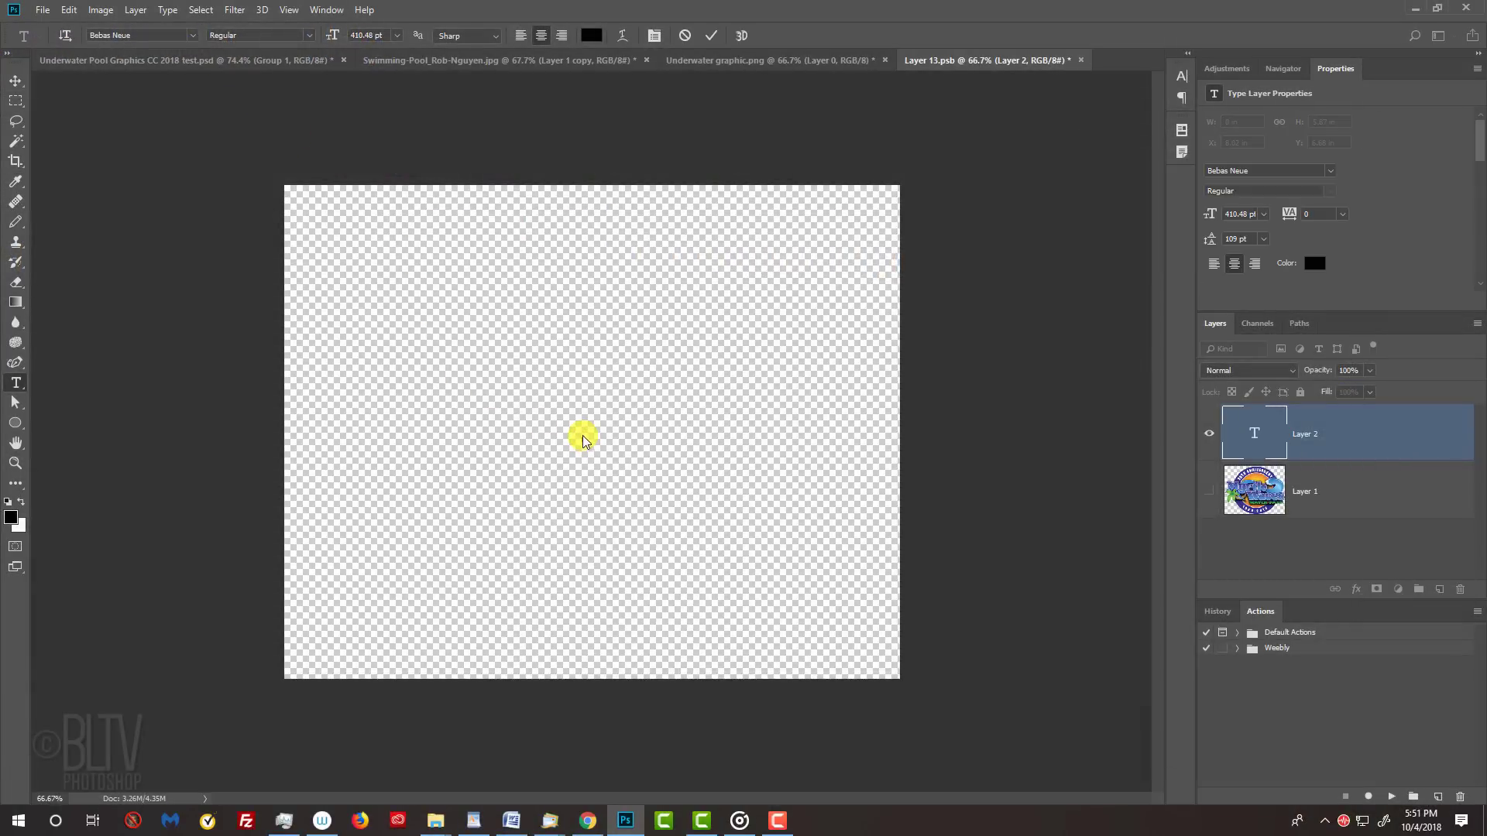
{"action": "type", "text": "SWIM"}
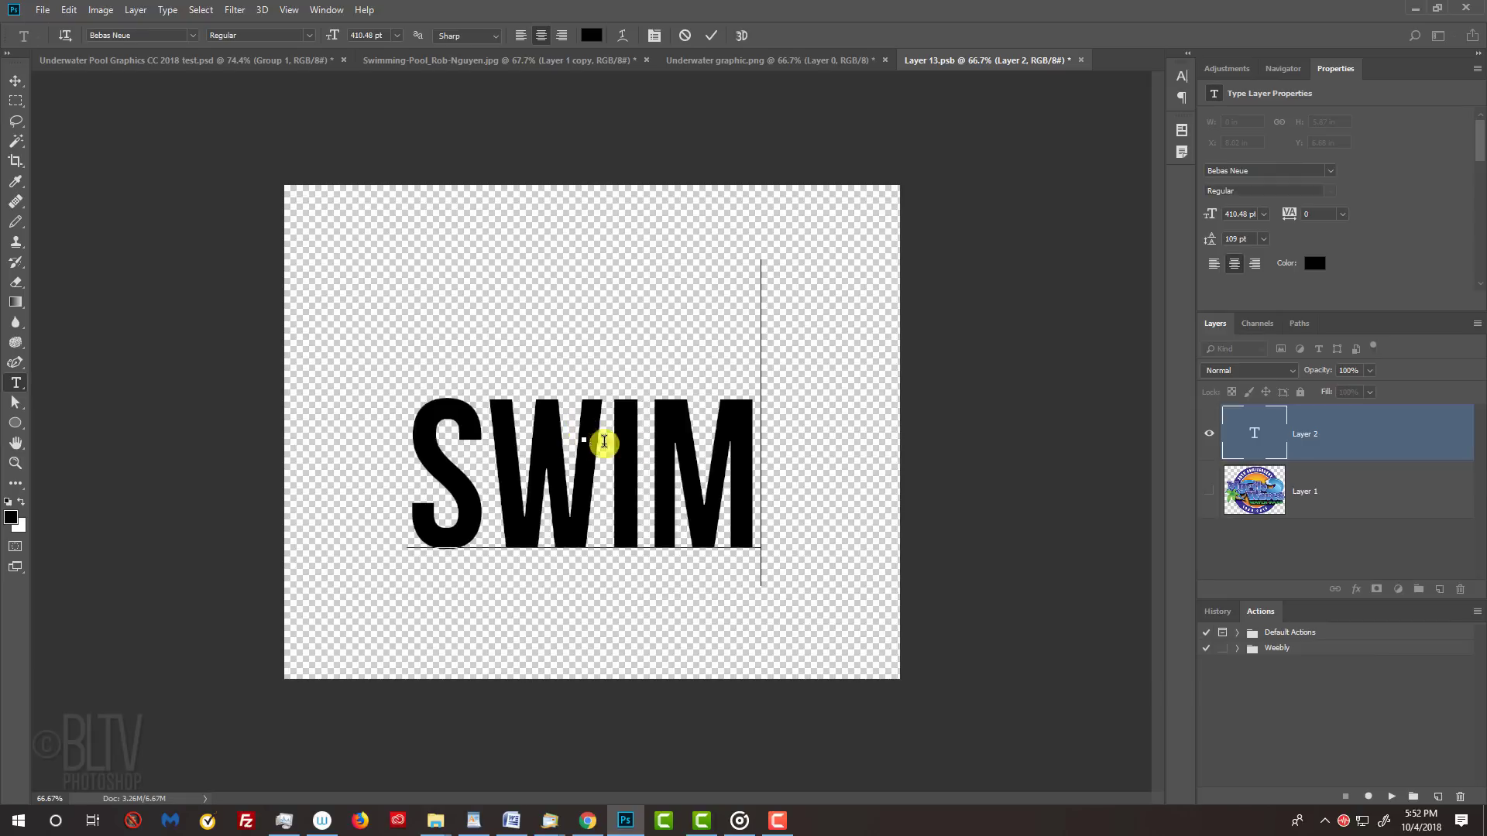
{"action": "left_click_drag", "start_coordinate": [753, 465], "coordinate": [375, 455]}
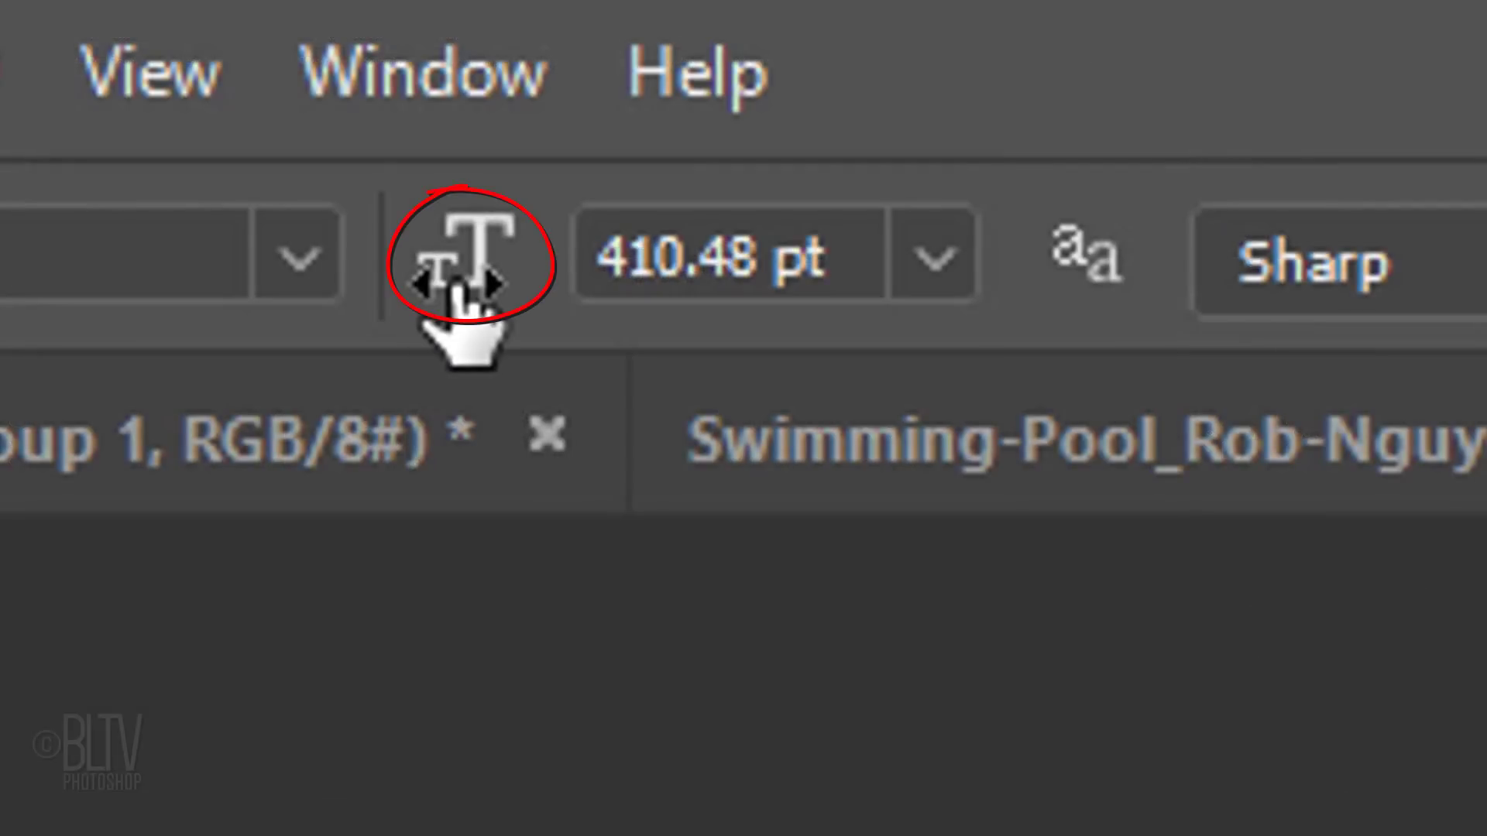
{"action": "left_click_drag", "start_coordinate": [456, 285], "coordinate": [1486, 198]}
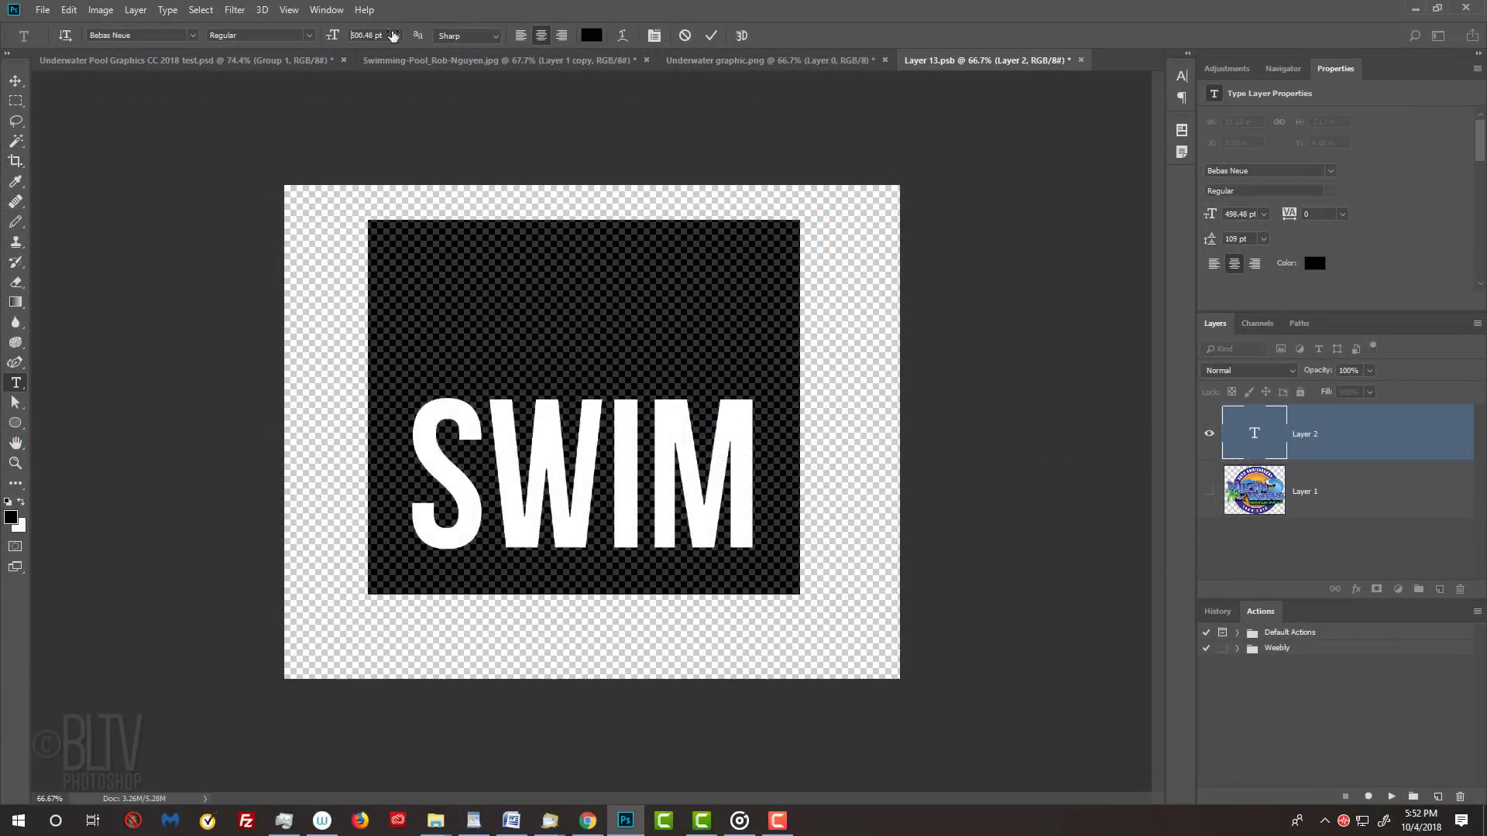
{"action": "key", "text": "Down"}
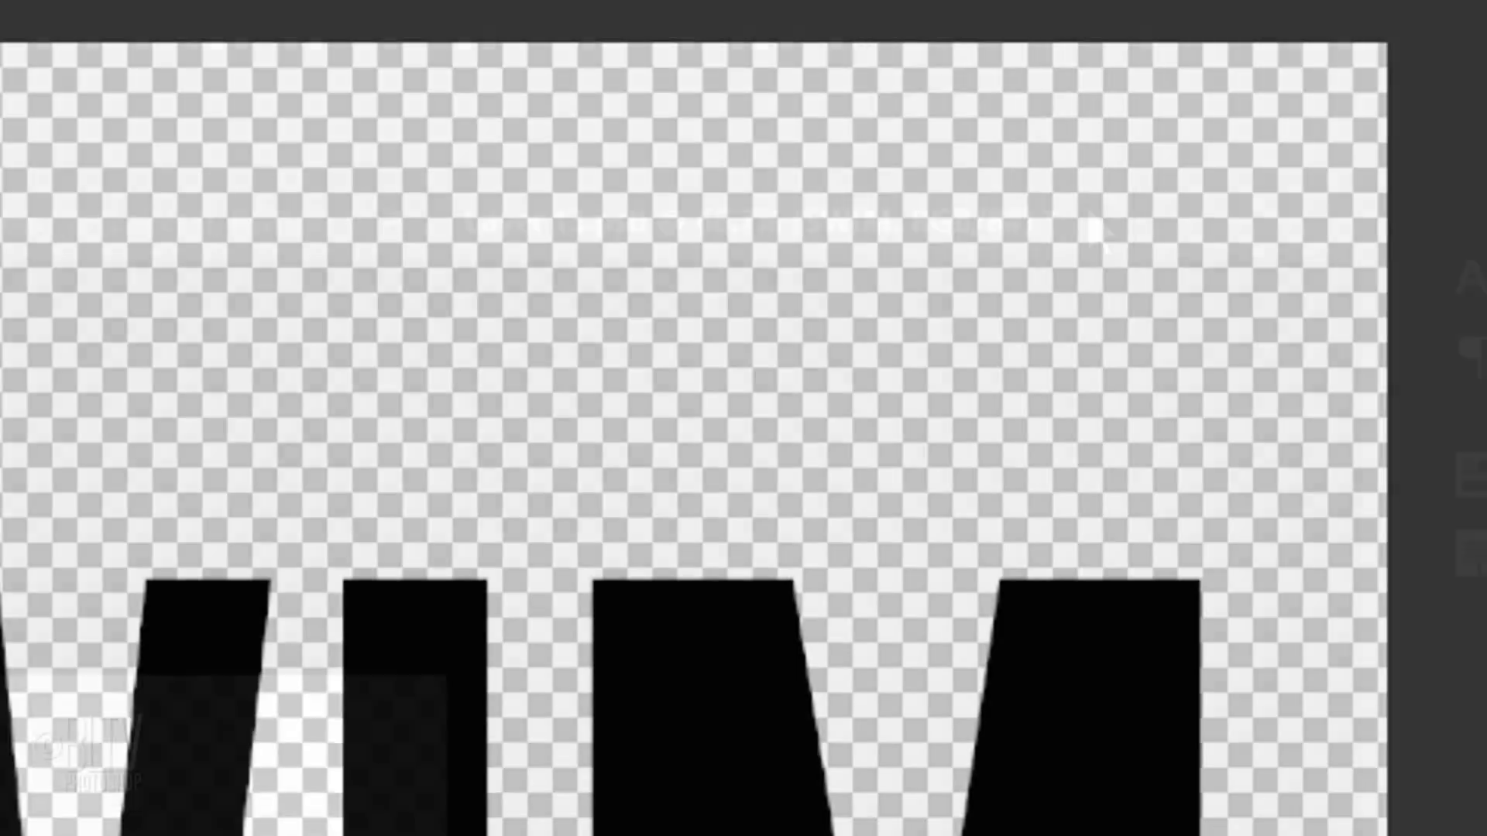
Step: Close Layer 13.psb, saving its changes back into the pool photo
{"action": "left_click", "coordinate": [1095, 225]}
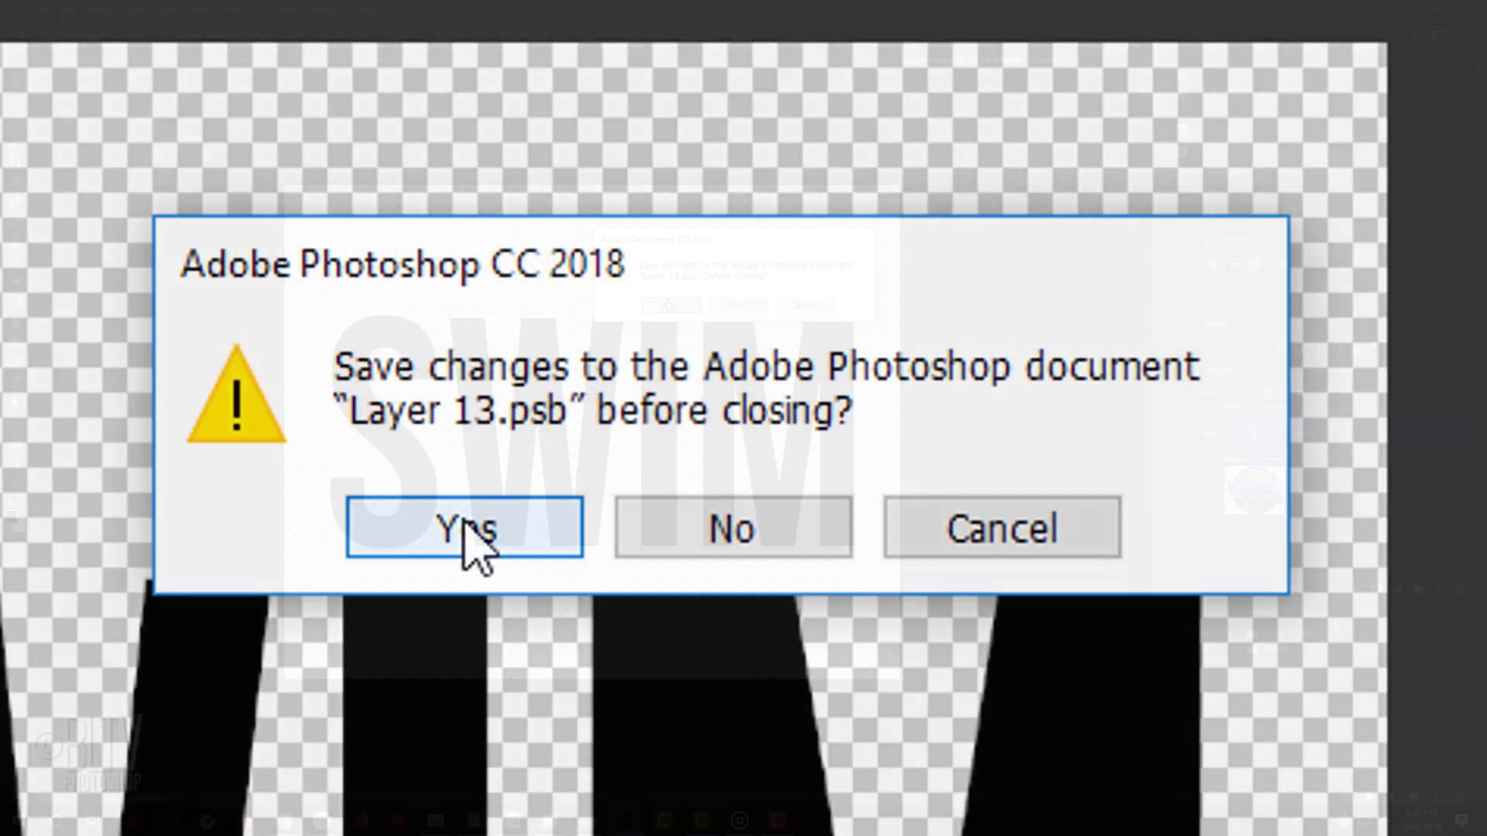
{"action": "left_click", "coordinate": [469, 535]}
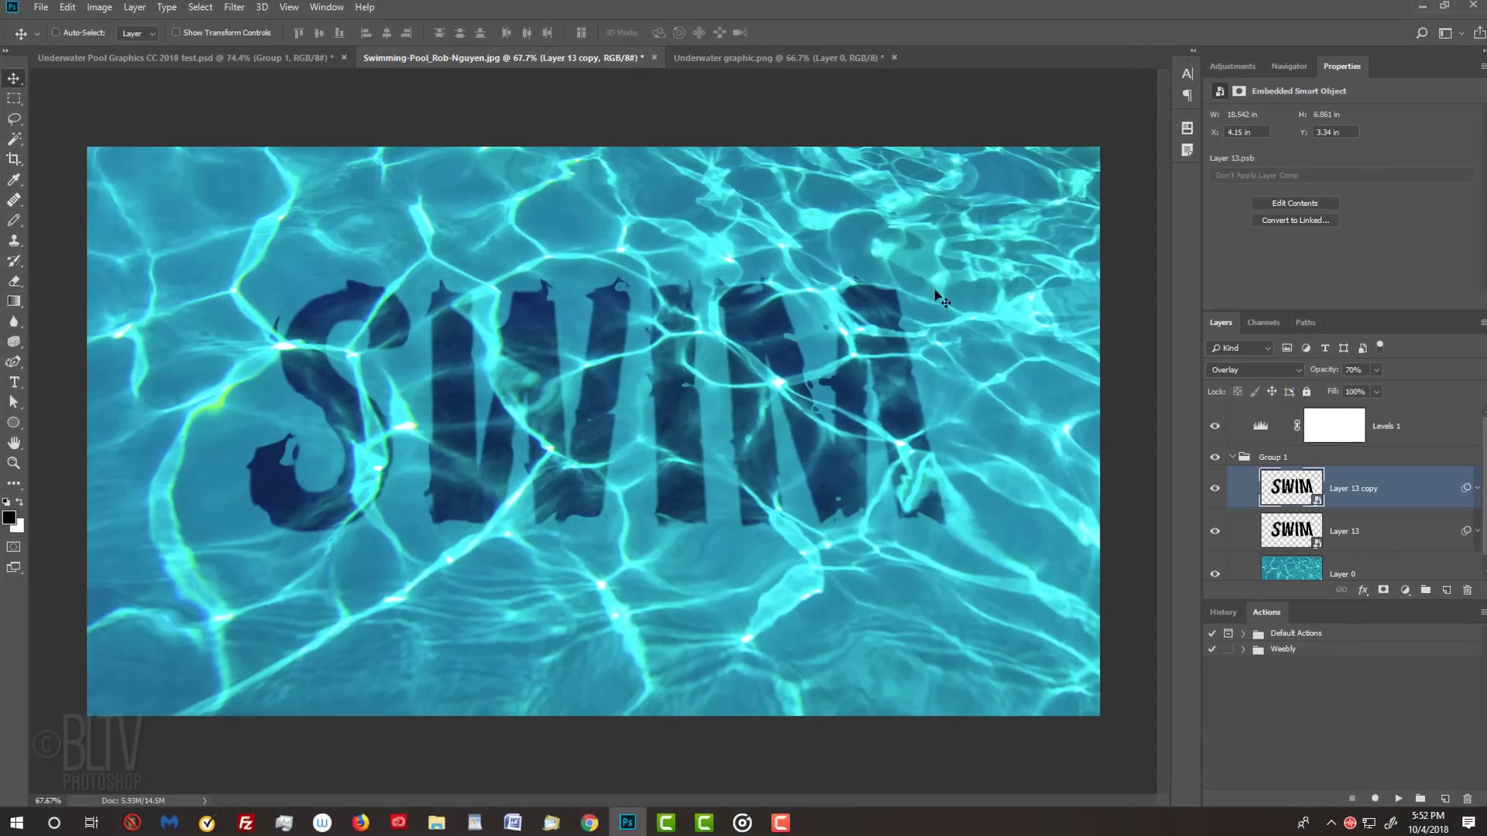